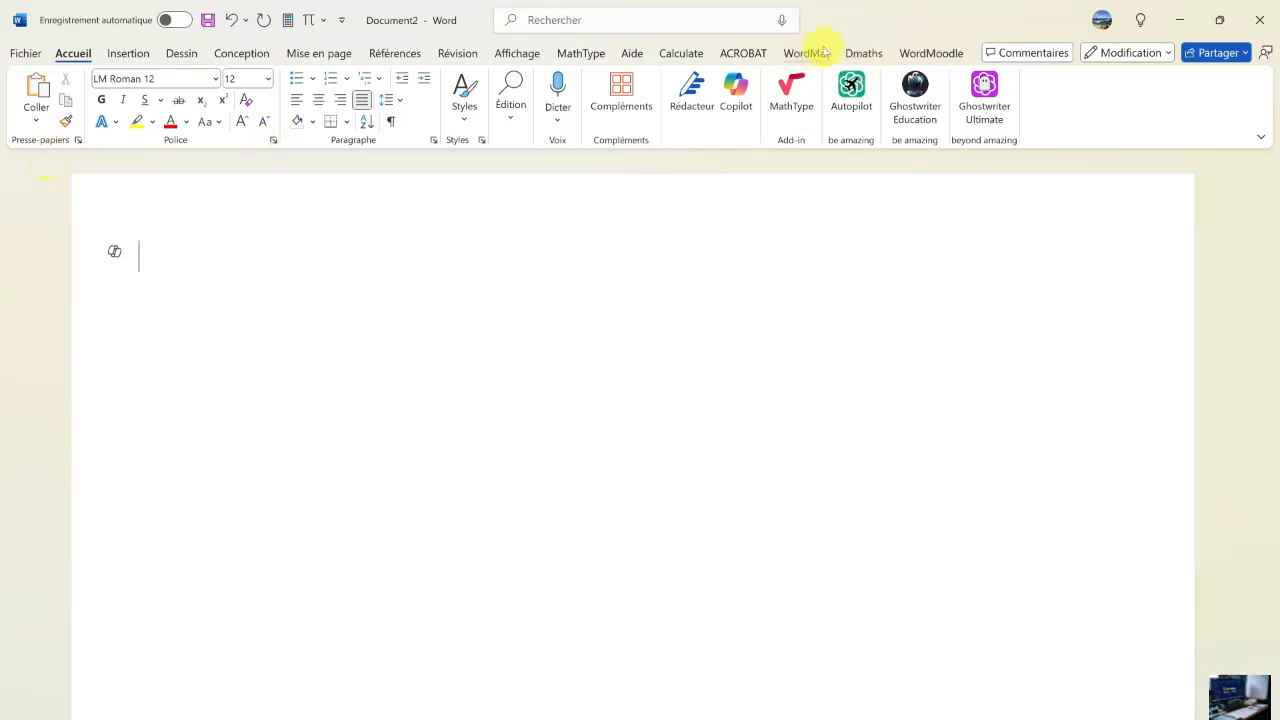
- Examine the WordMat CAS settings, including exactness, angle unit and CAS engine options, and close them without changes
{"action": "left_click", "coordinate": [812, 51]}
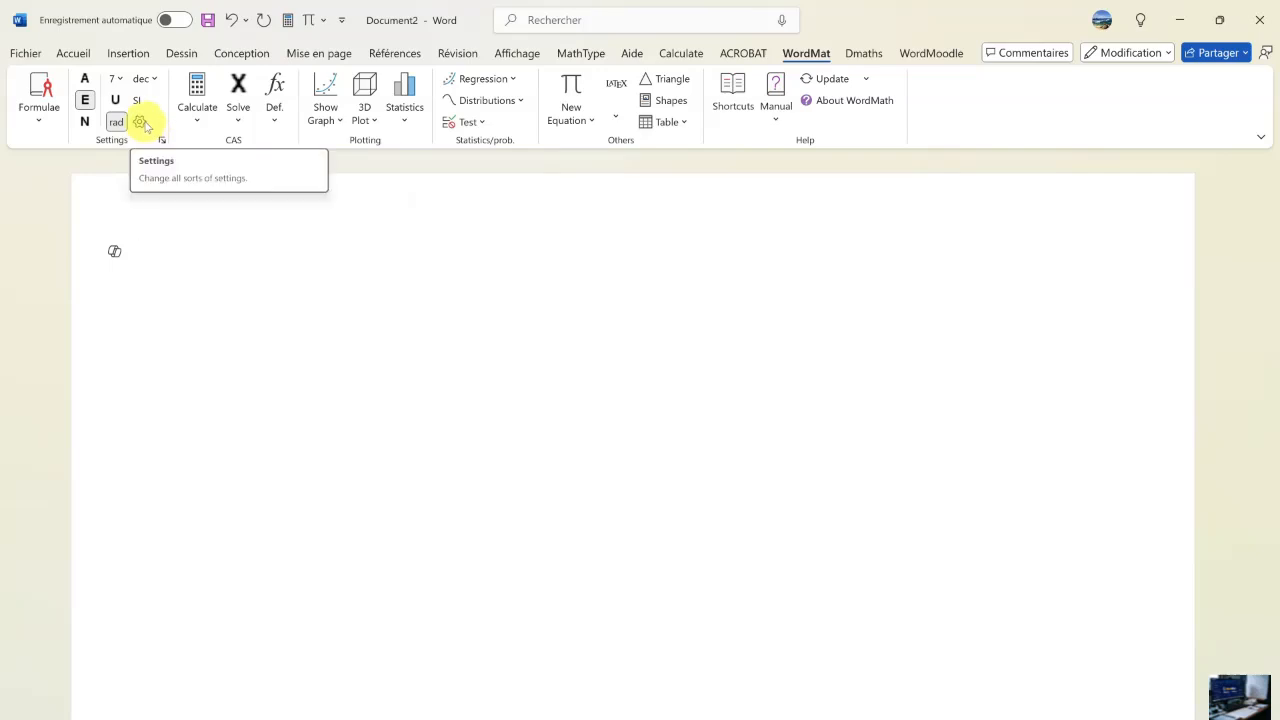
{"action": "left_click", "coordinate": [141, 122]}
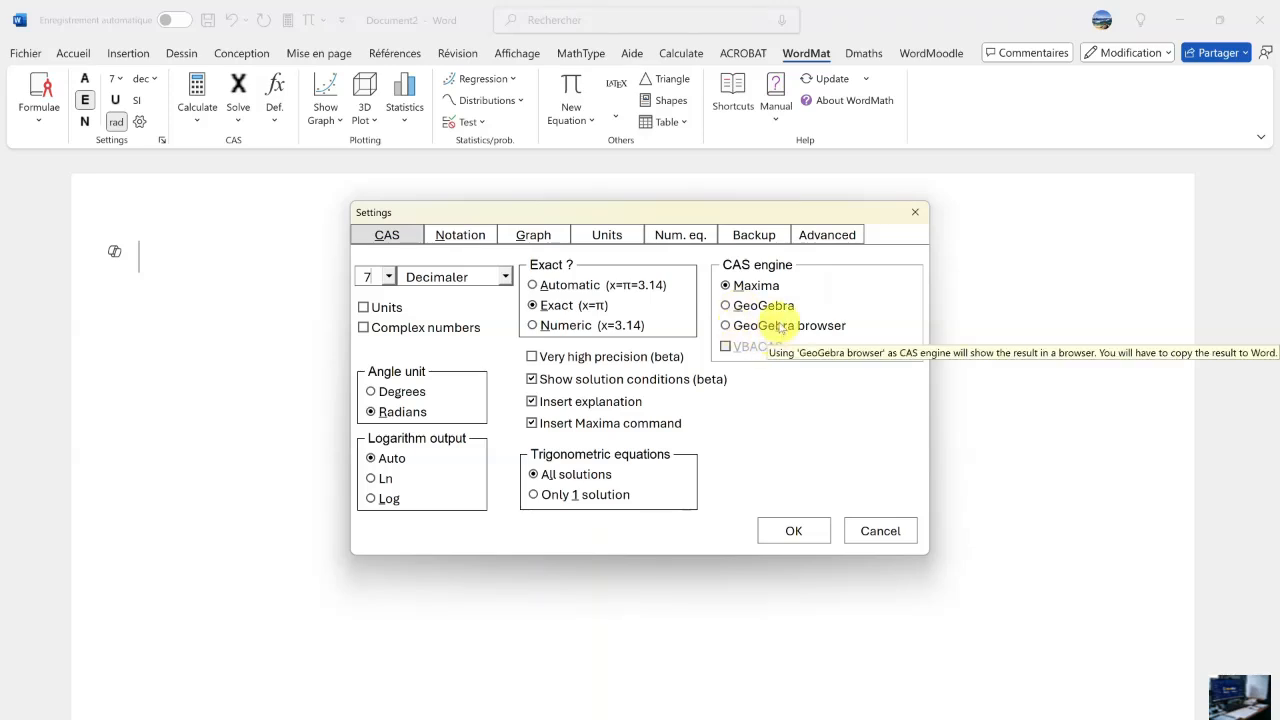
{"action": "left_click", "coordinate": [917, 214]}
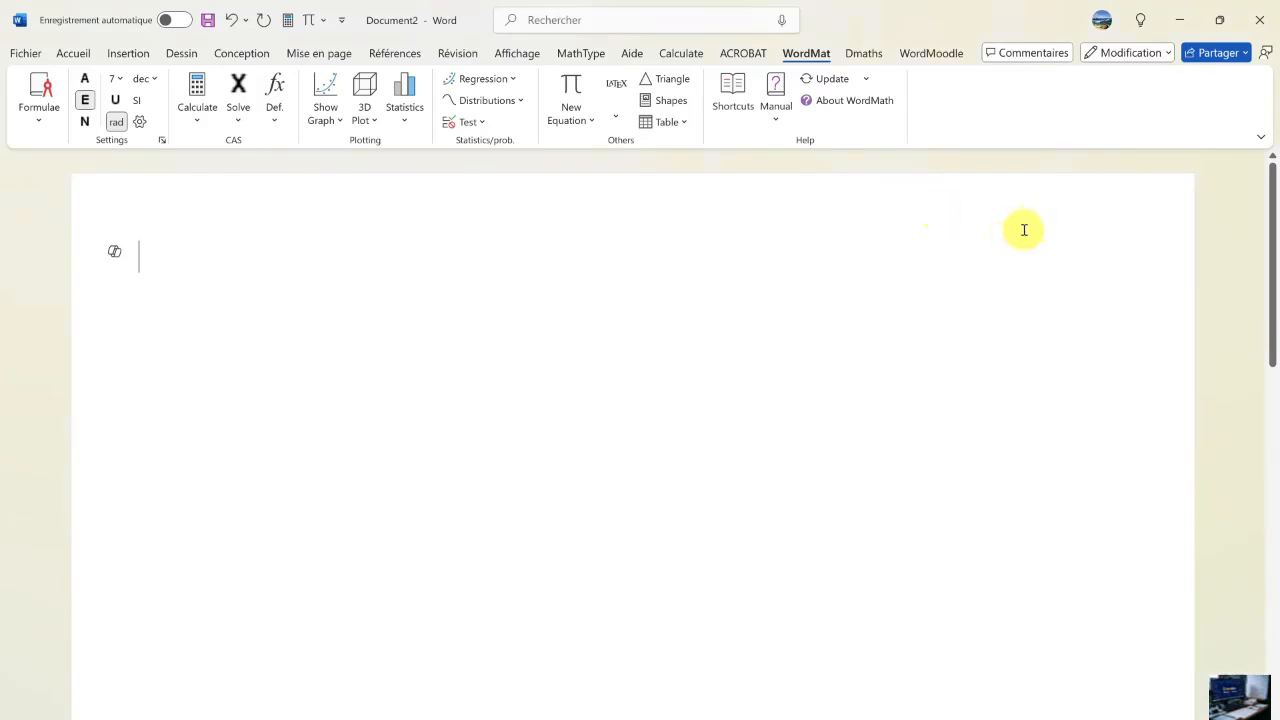
- Insert the equation (x+1)^2 in the blank document and expand it with WordMat
{"action": "key", "text": "alt+equal"}
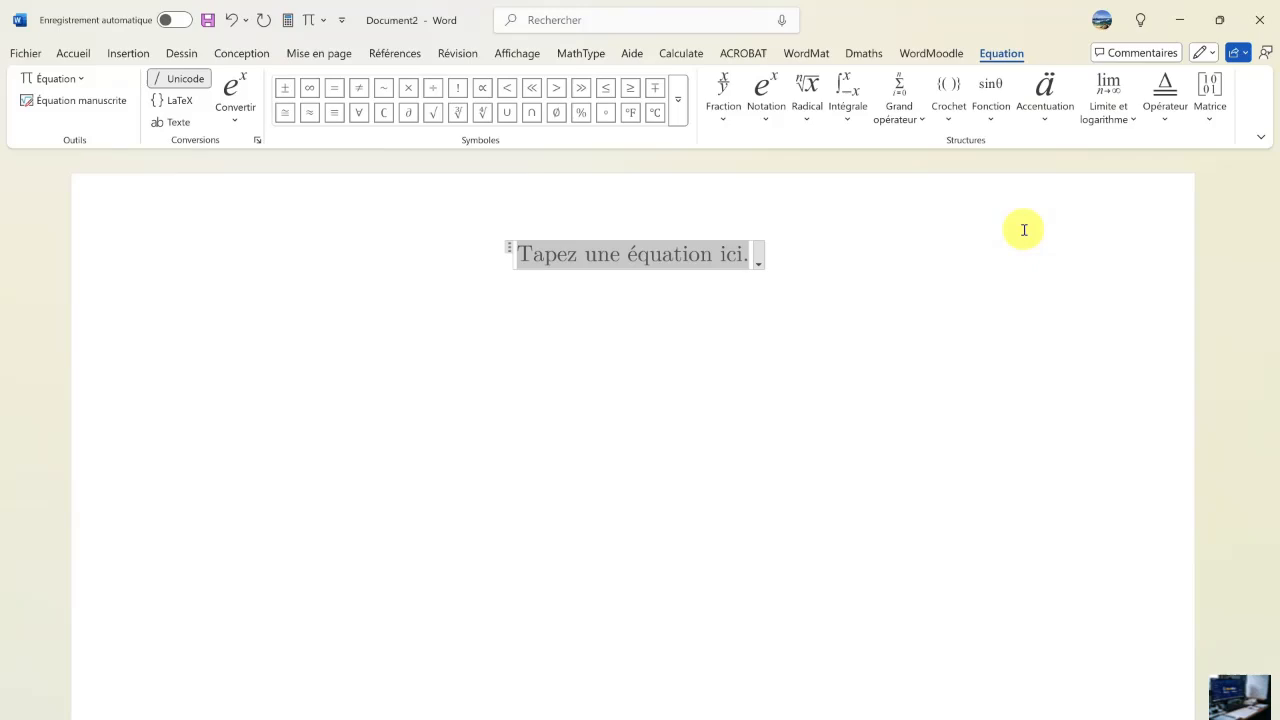
{"action": "type", "text": "(x"}
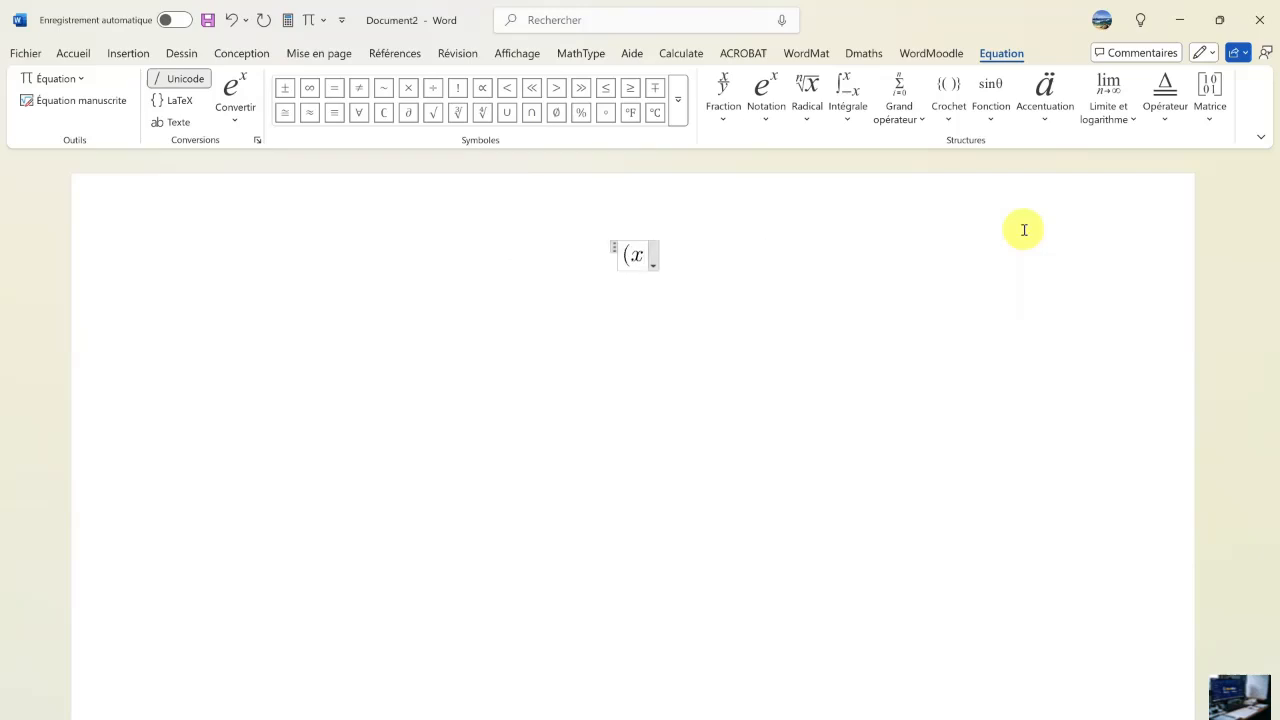
{"action": "type", "text": "+1)^2"}
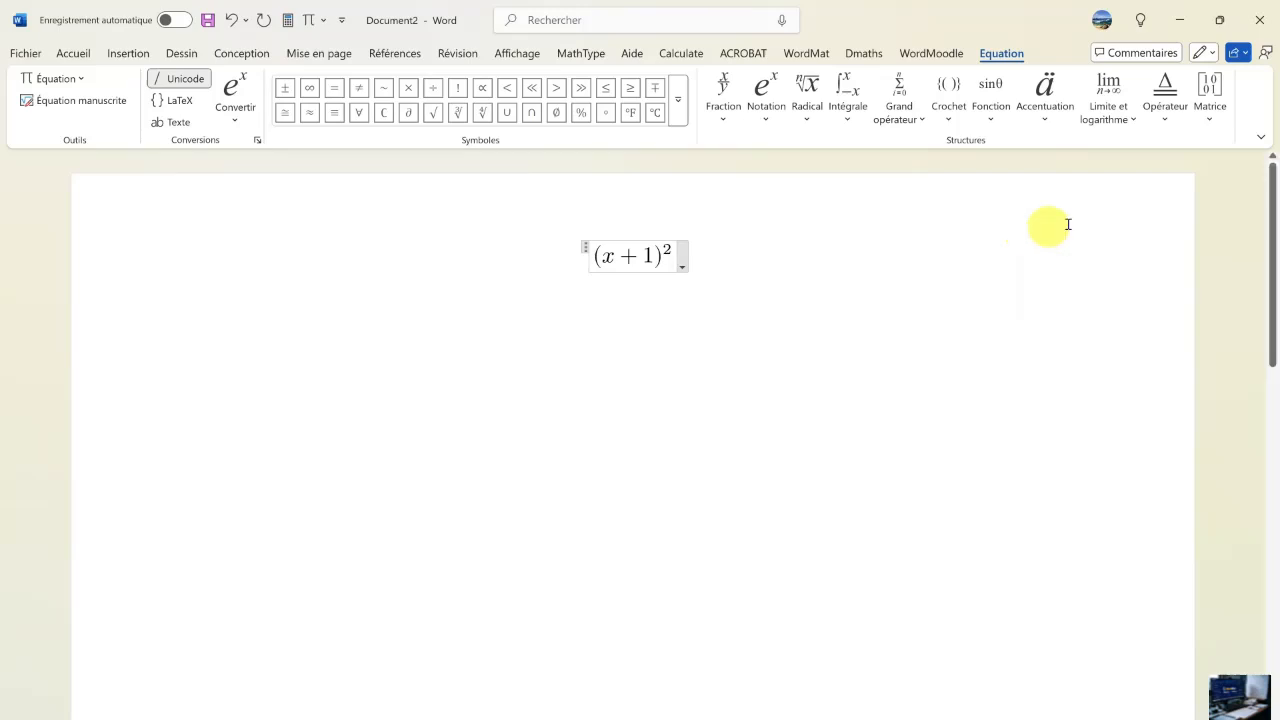
{"action": "left_click", "coordinate": [806, 53]}
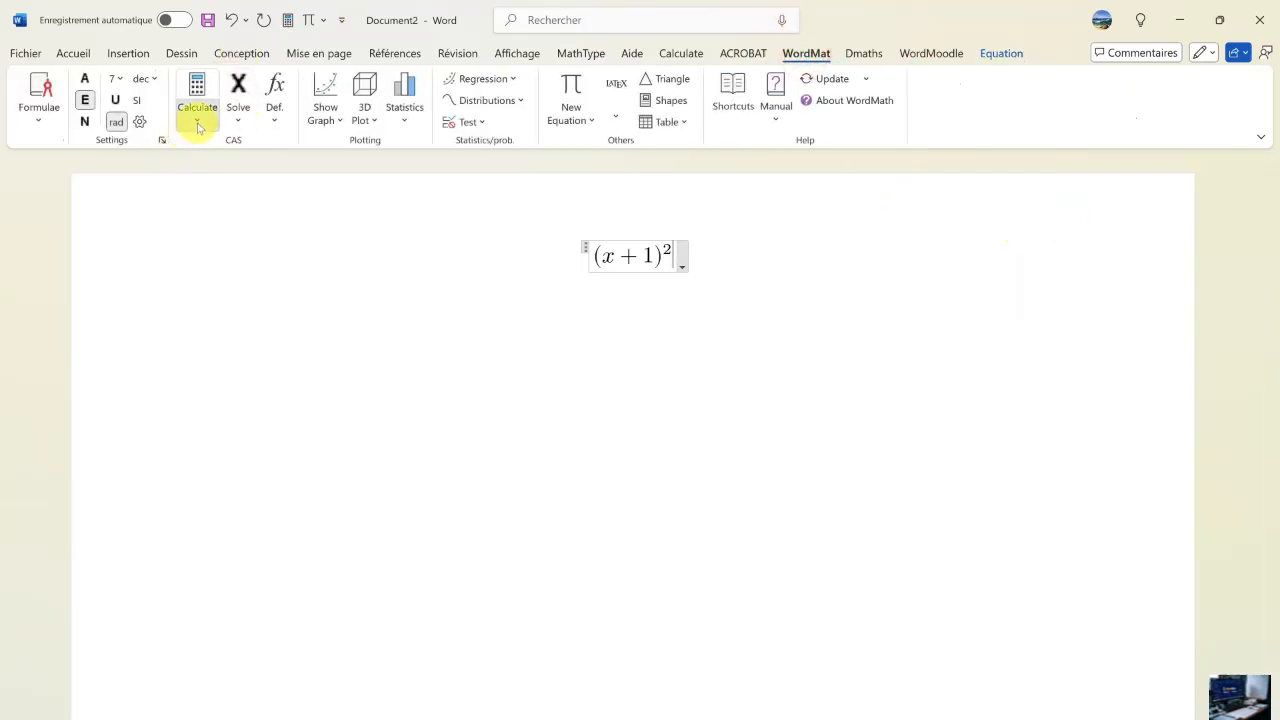
{"action": "left_click", "coordinate": [197, 121]}
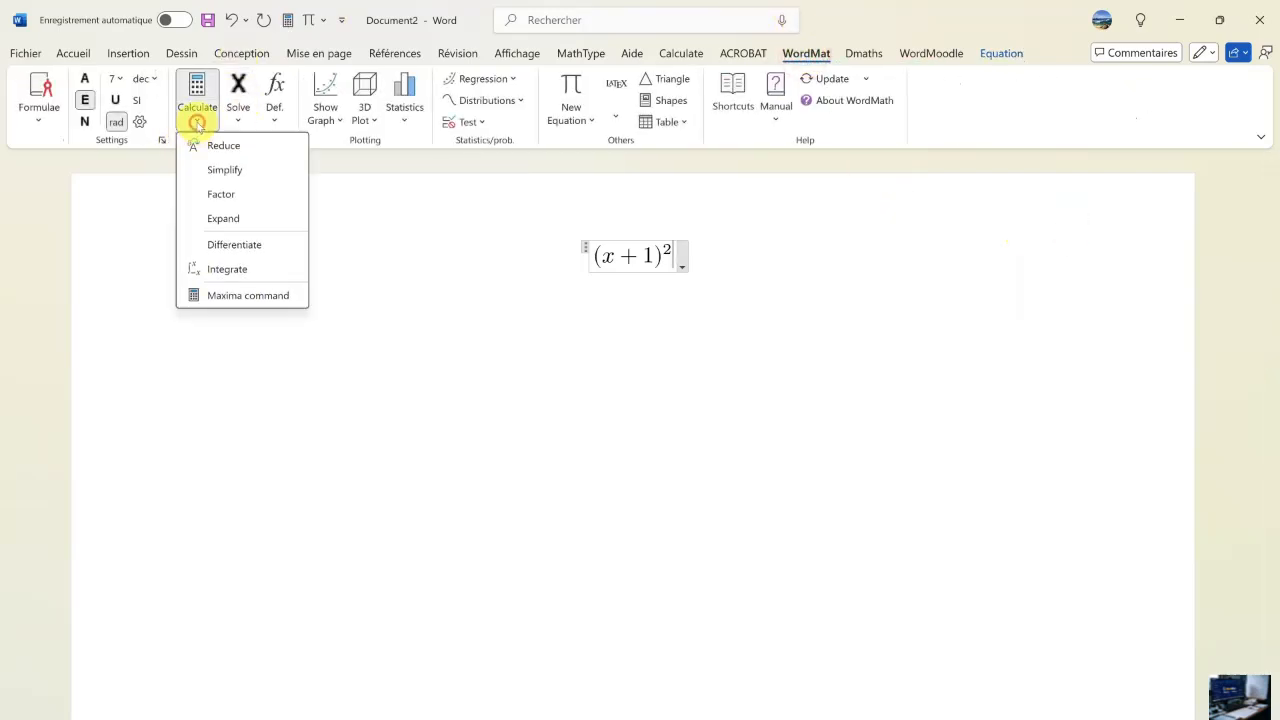
{"action": "left_click", "coordinate": [225, 219]}
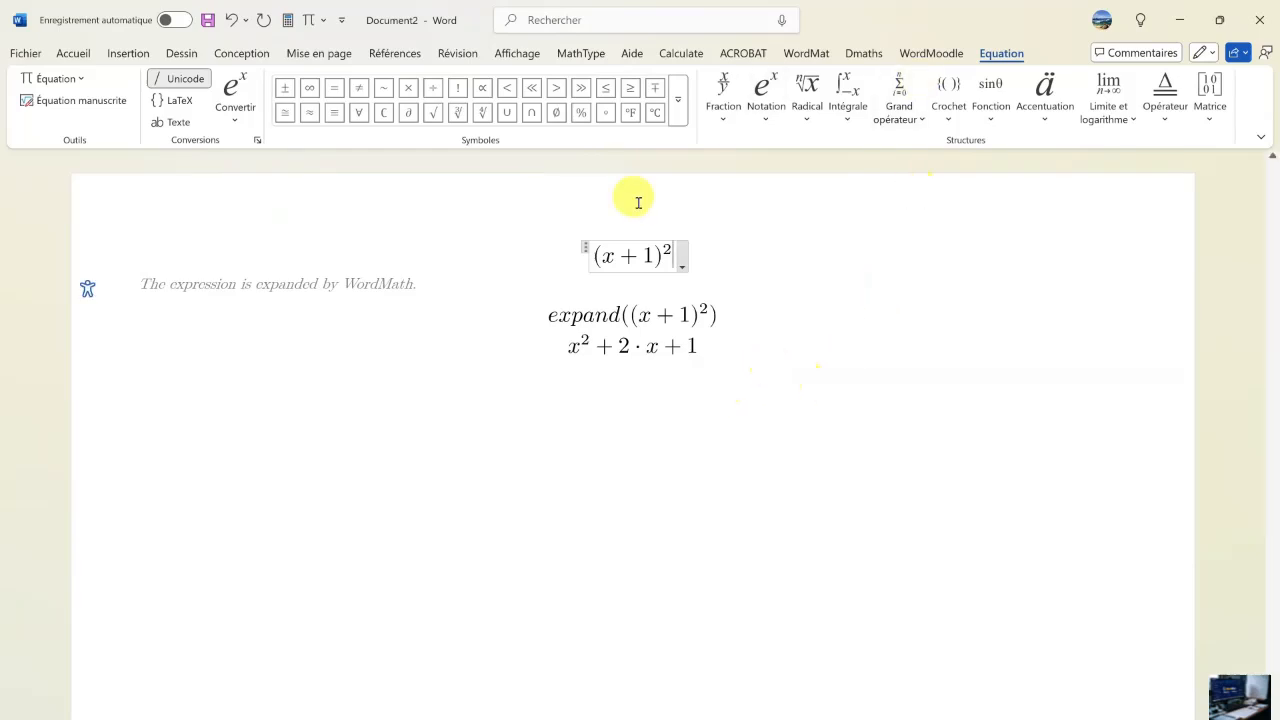
- Differentiate the original expression (x+1)^2 with respect to x using WordMat
{"action": "left_click", "coordinate": [802, 56]}
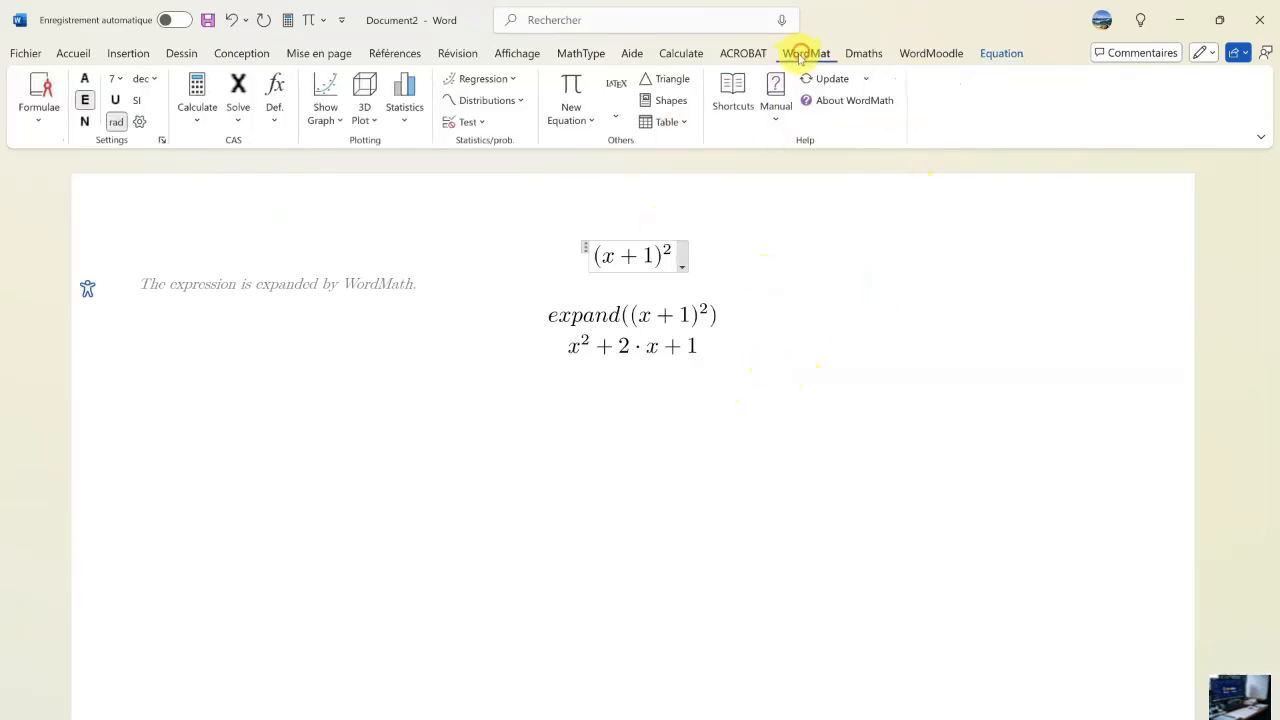
{"action": "left_click", "coordinate": [199, 125]}
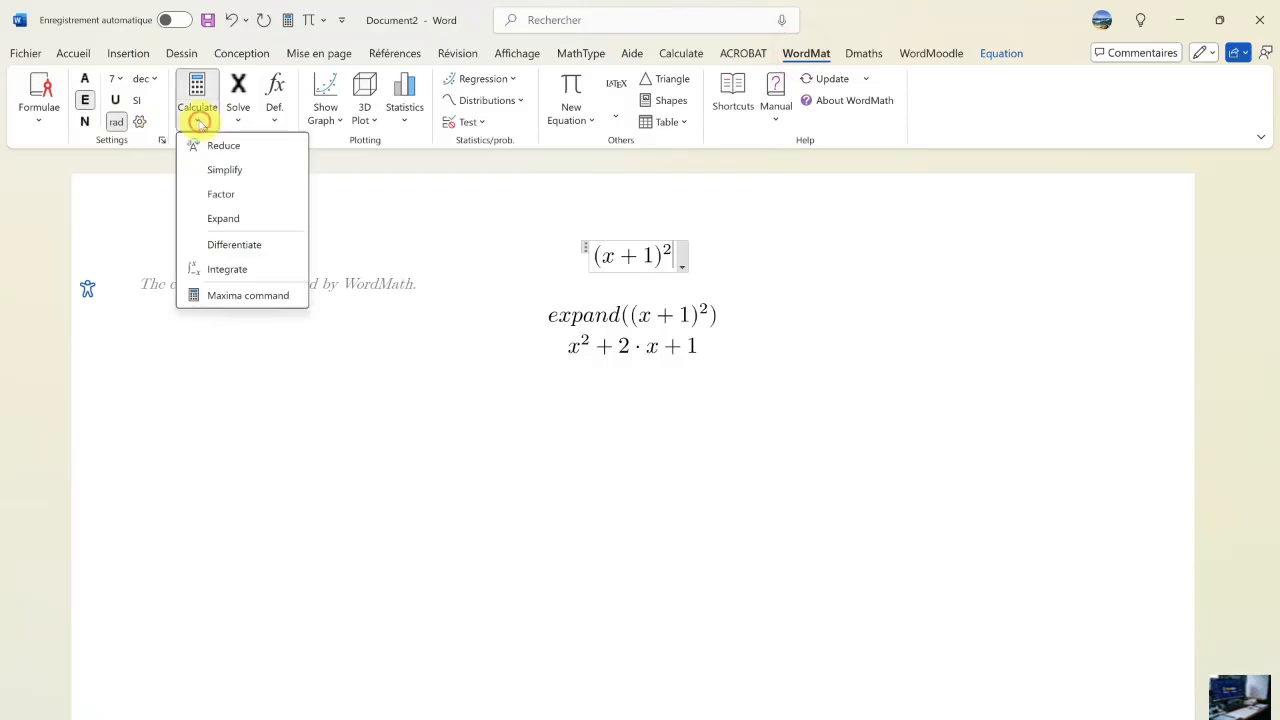
{"action": "left_click", "coordinate": [244, 248]}
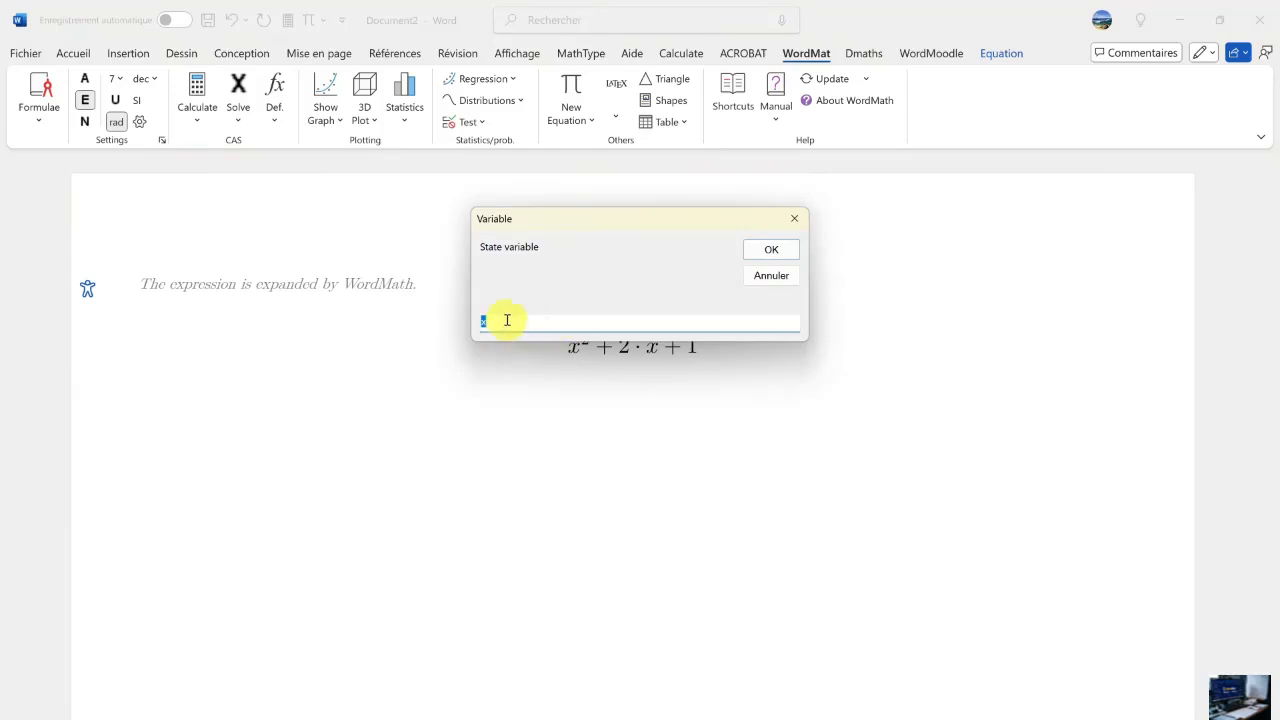
{"action": "left_click", "coordinate": [773, 251]}
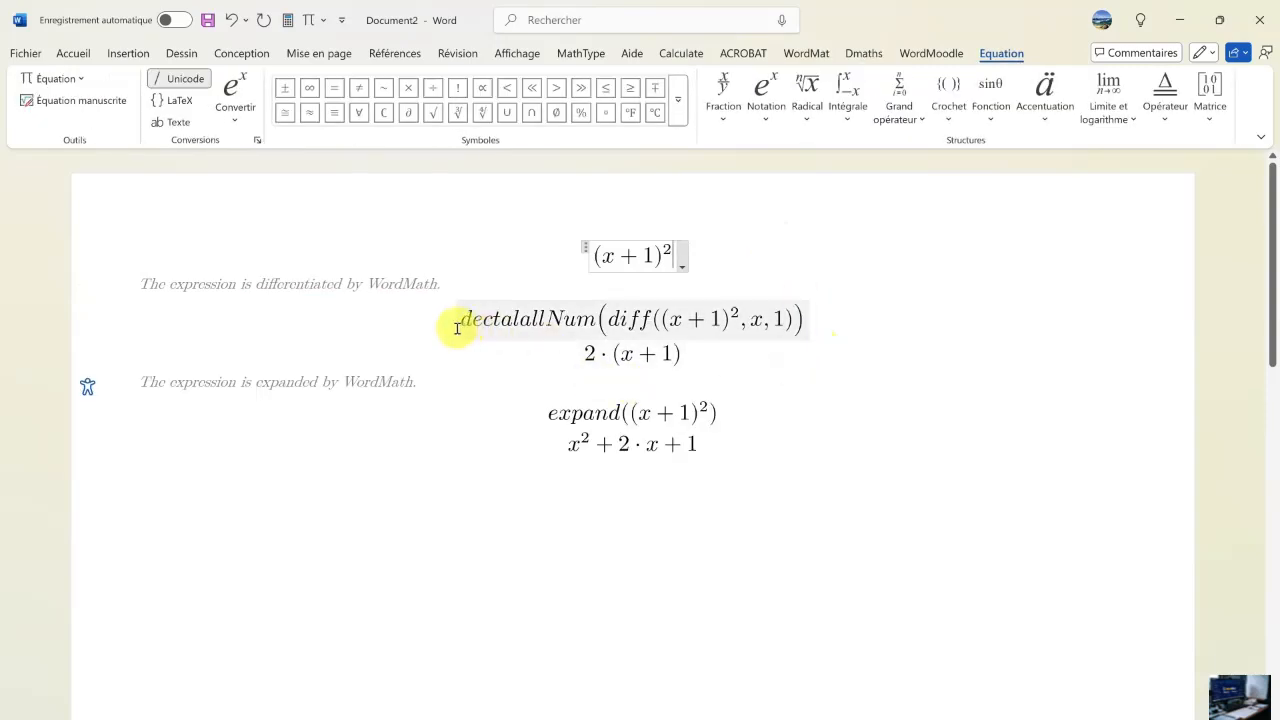
{"action": "left_click", "coordinate": [468, 320]}
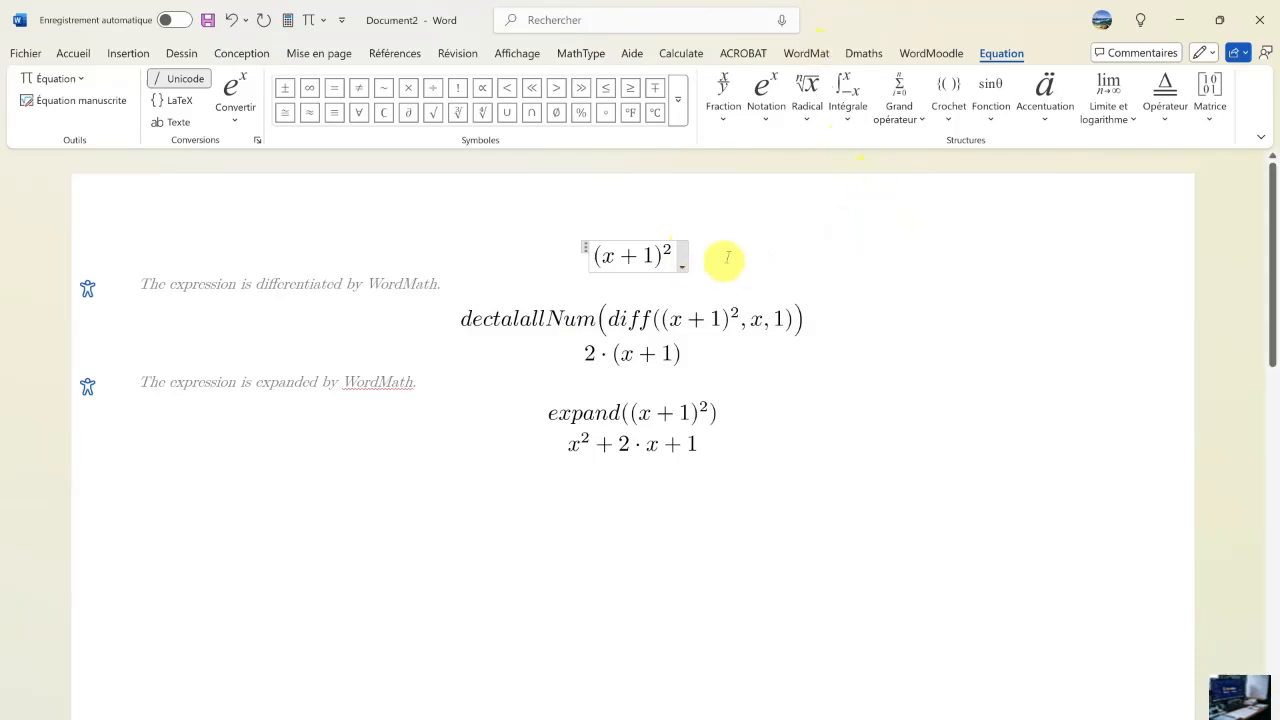
- Integrate the original expression (x+1)^2 with respect to x using WordMat
{"action": "left_click", "coordinate": [806, 53]}
{"action": "left_click", "coordinate": [196, 120]}
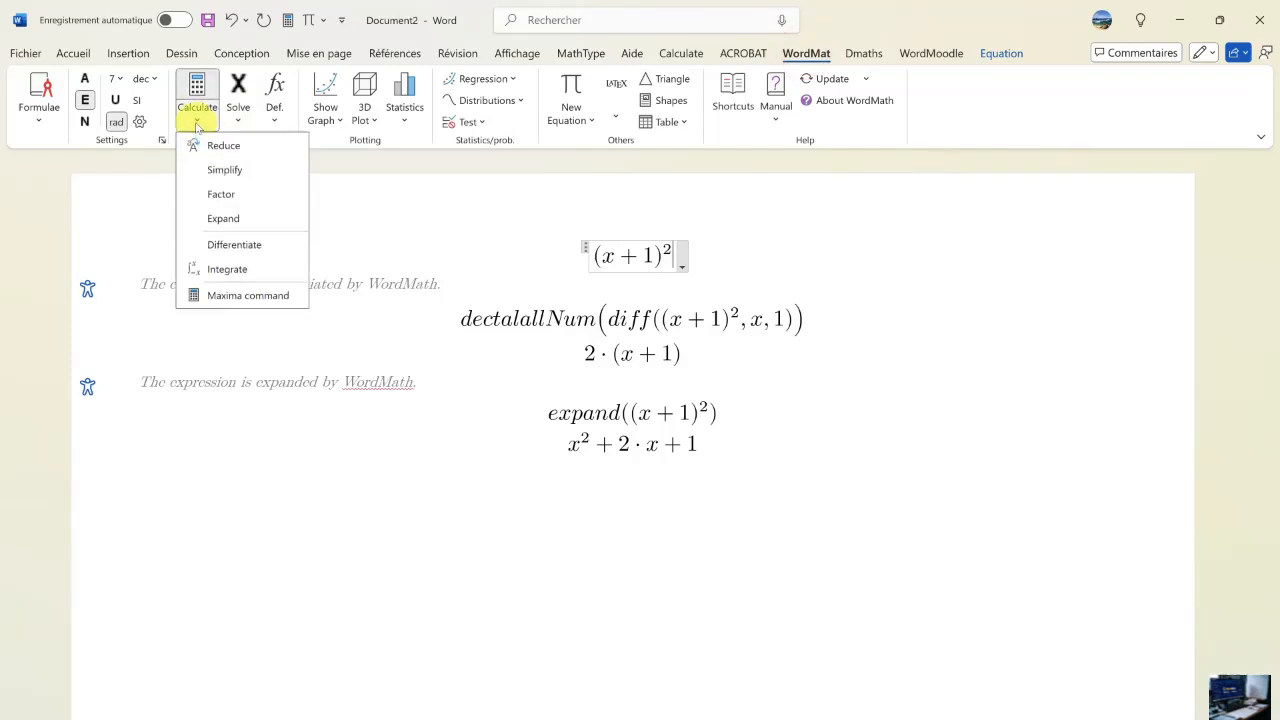
{"action": "left_click", "coordinate": [237, 271]}
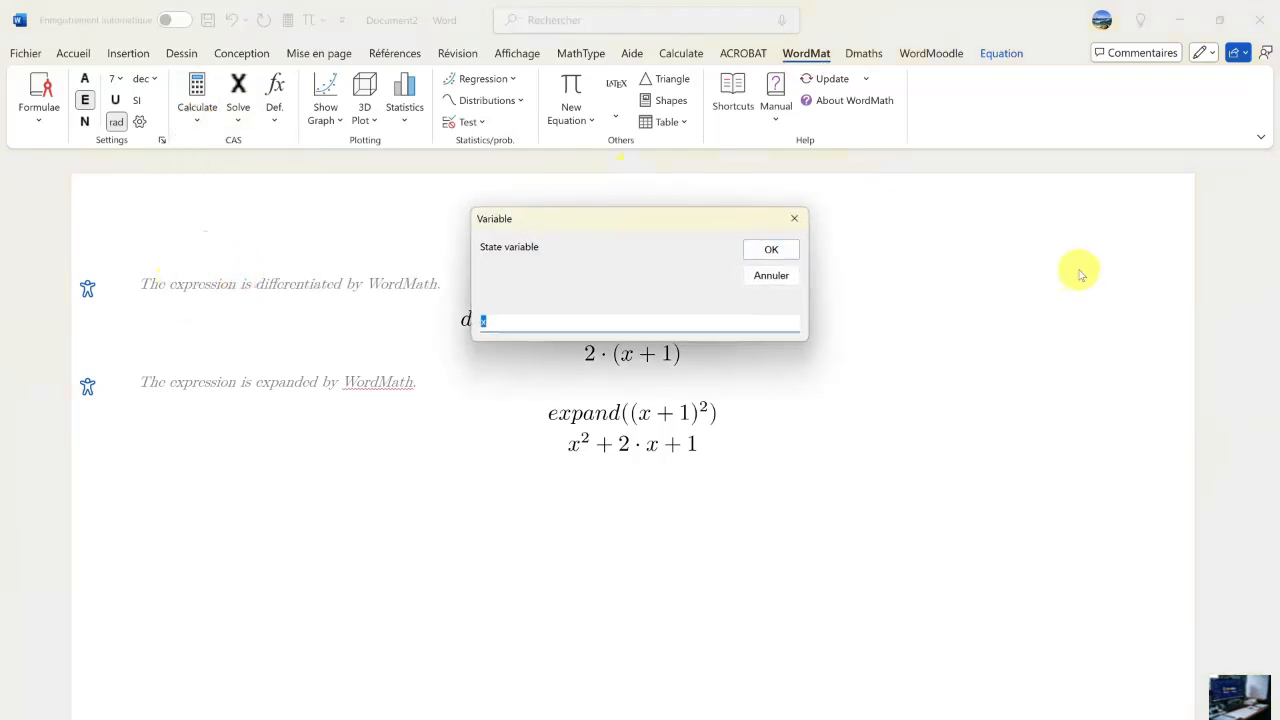
{"action": "left_click", "coordinate": [771, 251]}
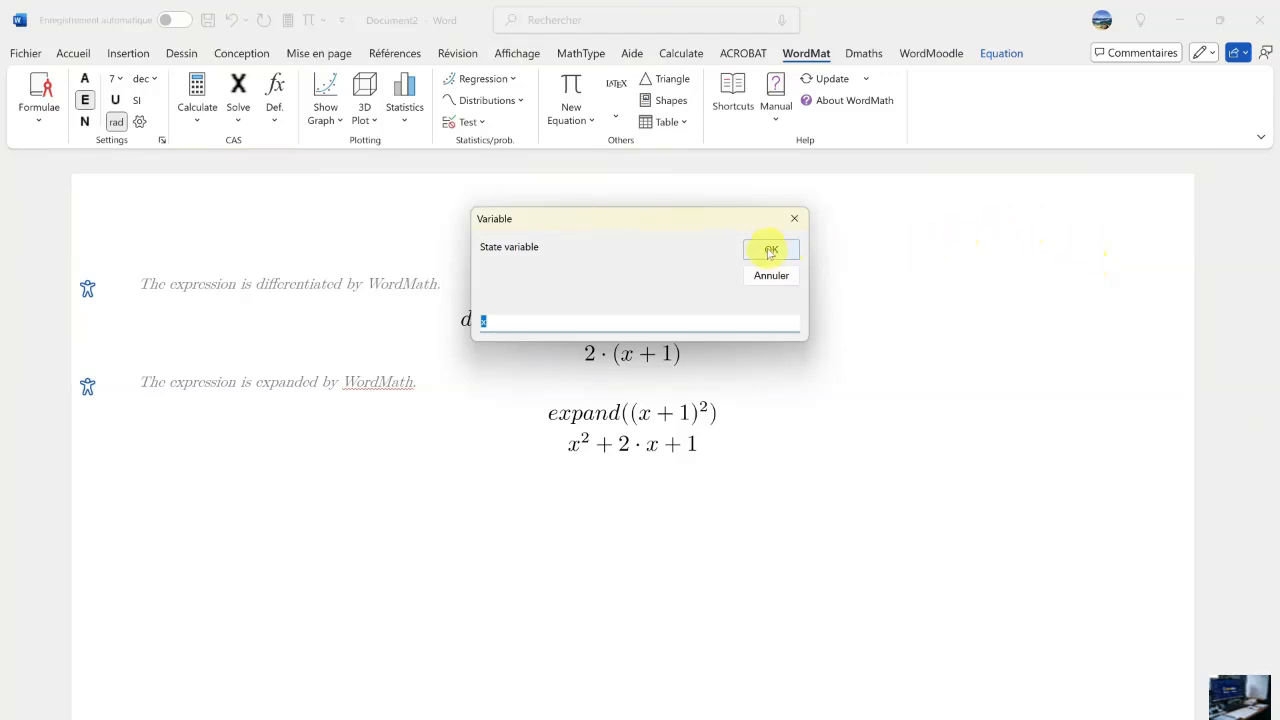
{"action": "left_click", "coordinate": [771, 251]}
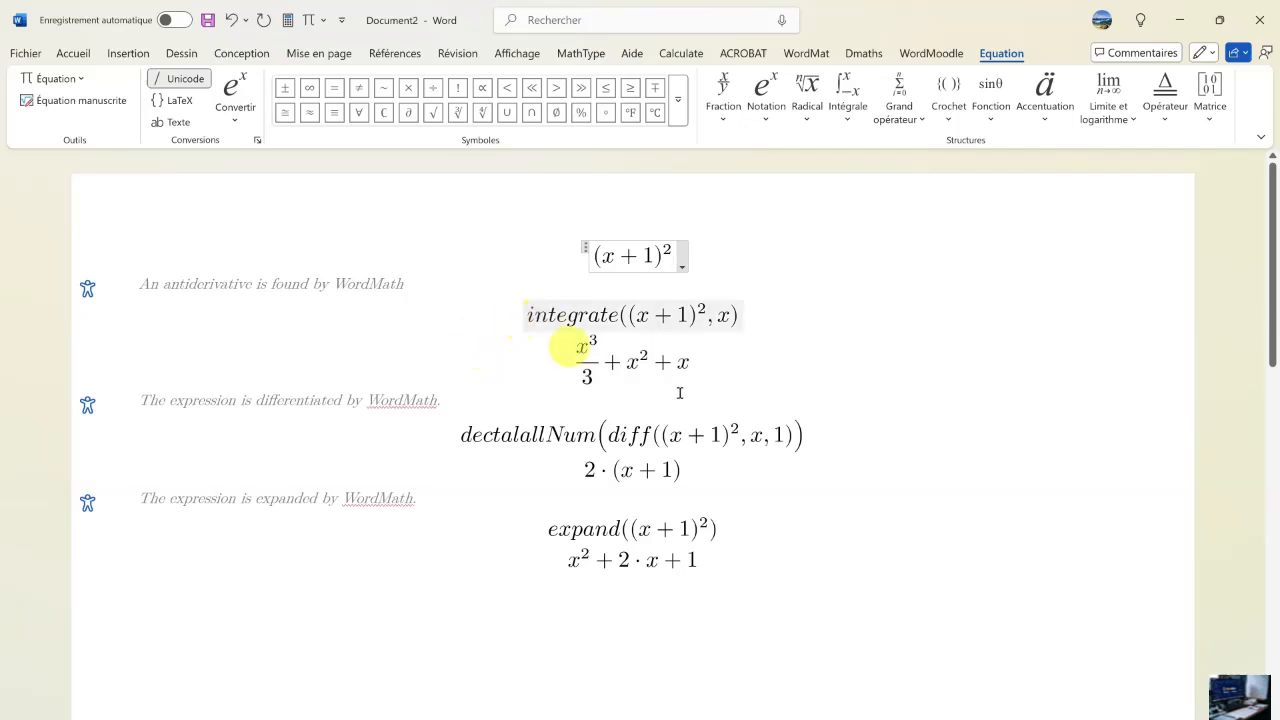
- Add the bounds a and b to the integrate command so it reads integrate((x+1)^2,x,a,b)
{"action": "left_click", "coordinate": [731, 316]}
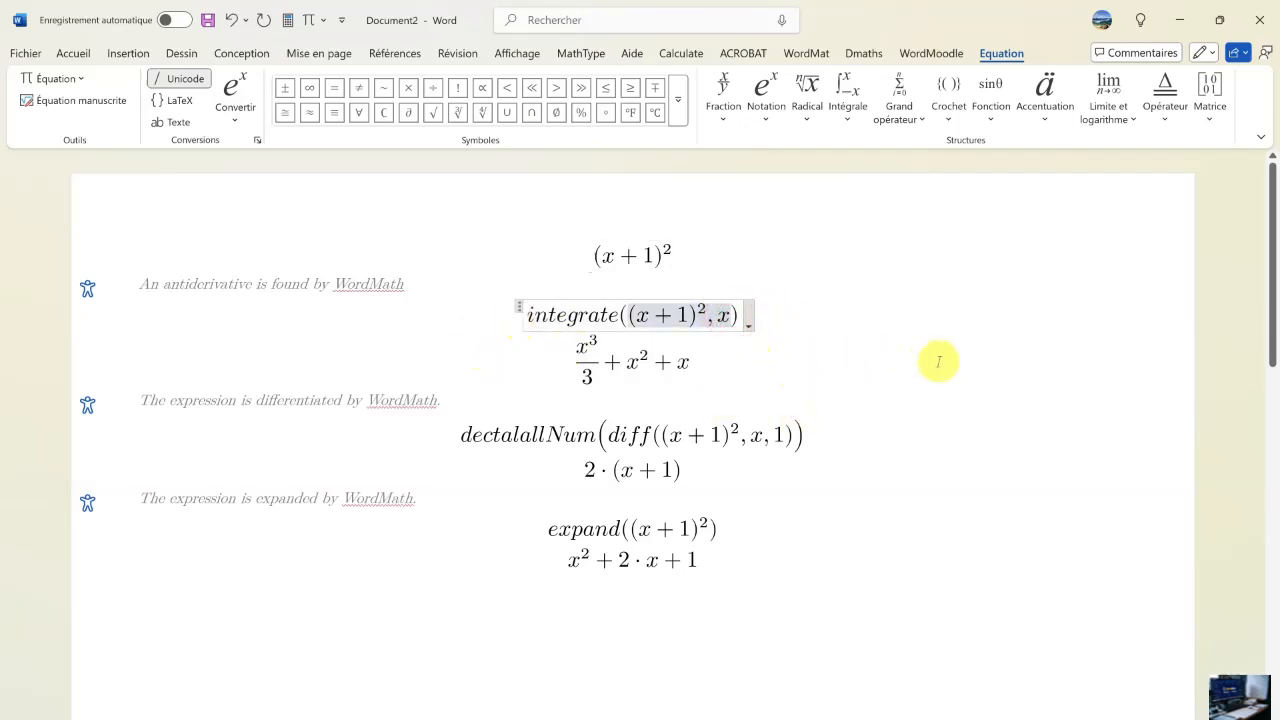
{"action": "type", "text": ";a"}
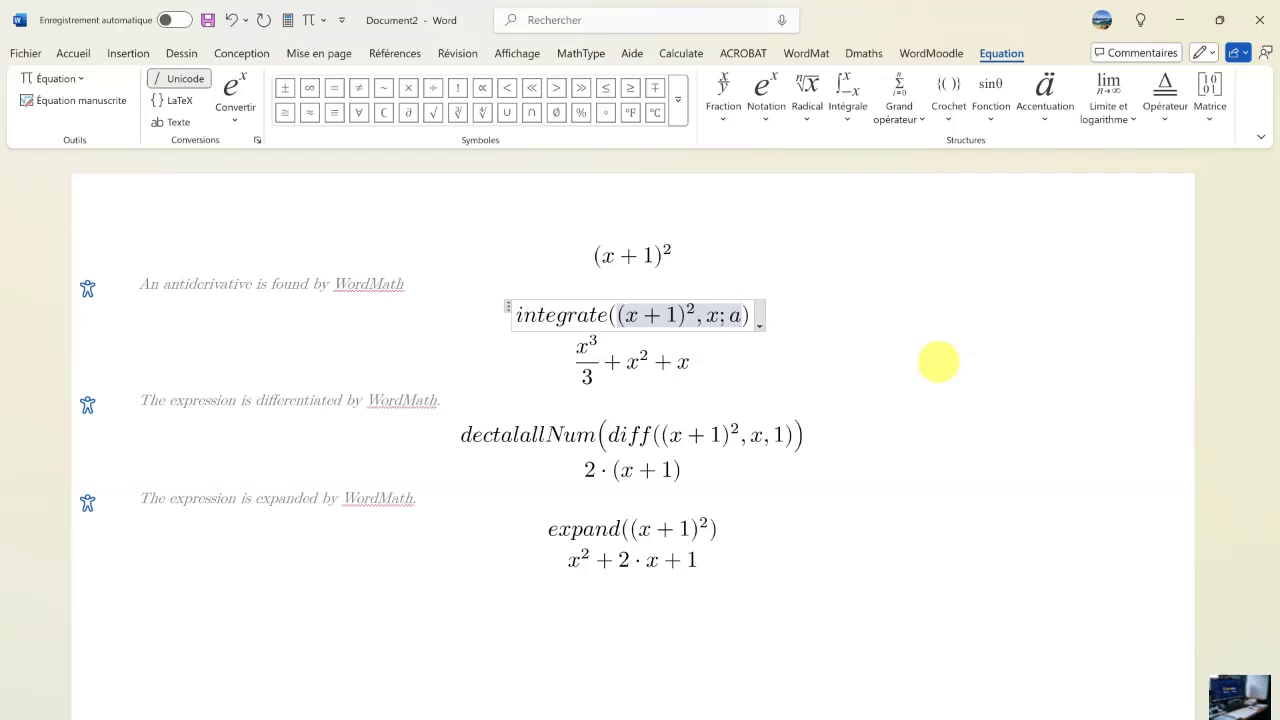
{"action": "key", "text": "BackSpace"}
{"action": "key", "text": "BackSpace"}
{"action": "type", "text": ",a,"}
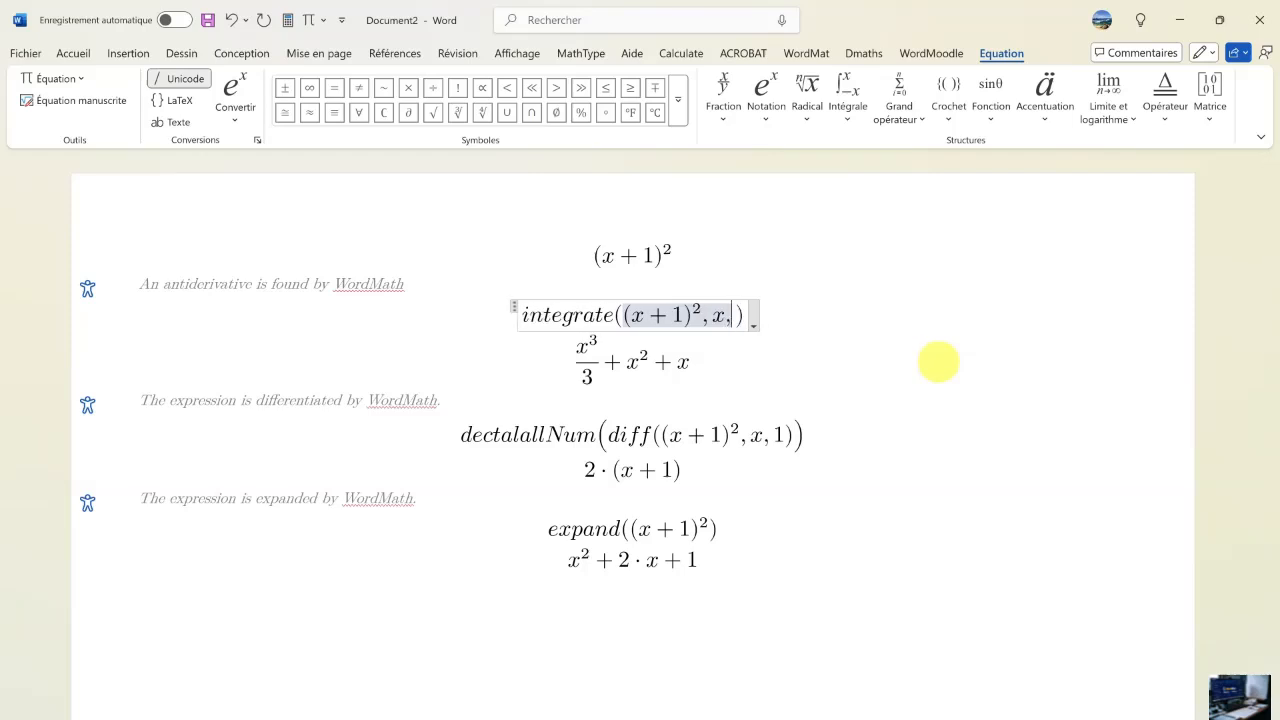
{"action": "type", "text": "b"}
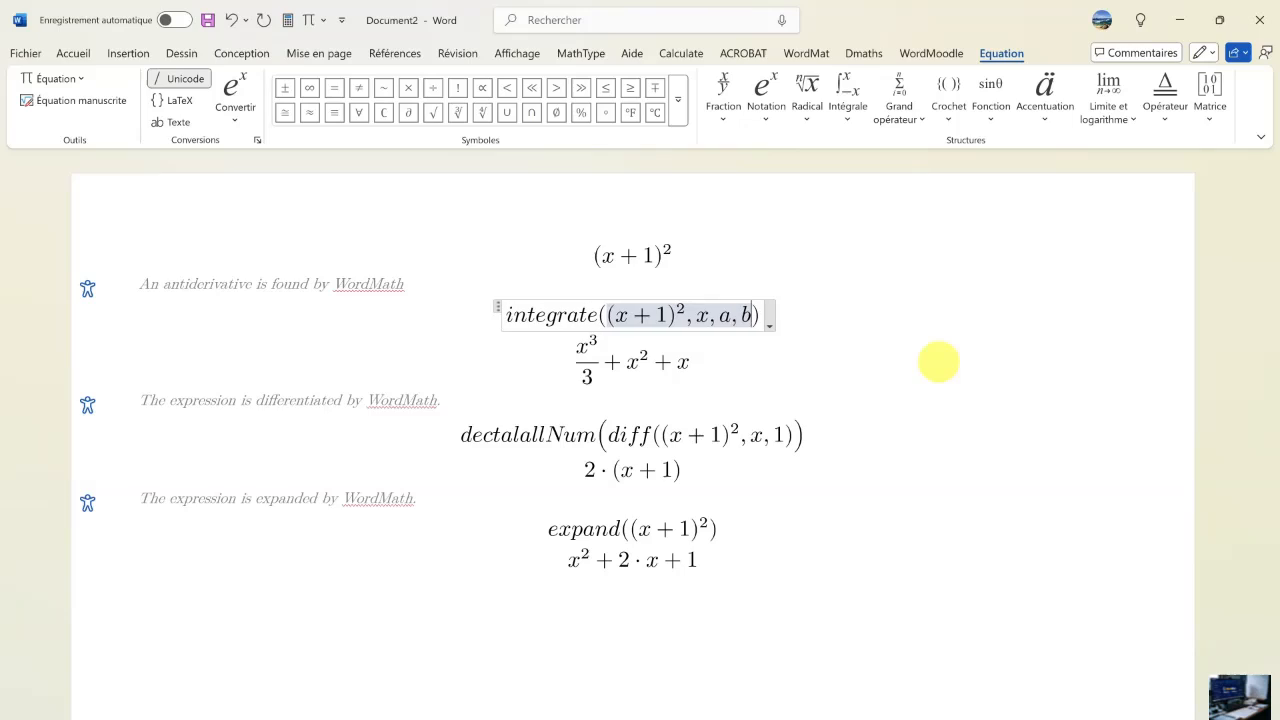
{"action": "left_click", "coordinate": [760, 315]}
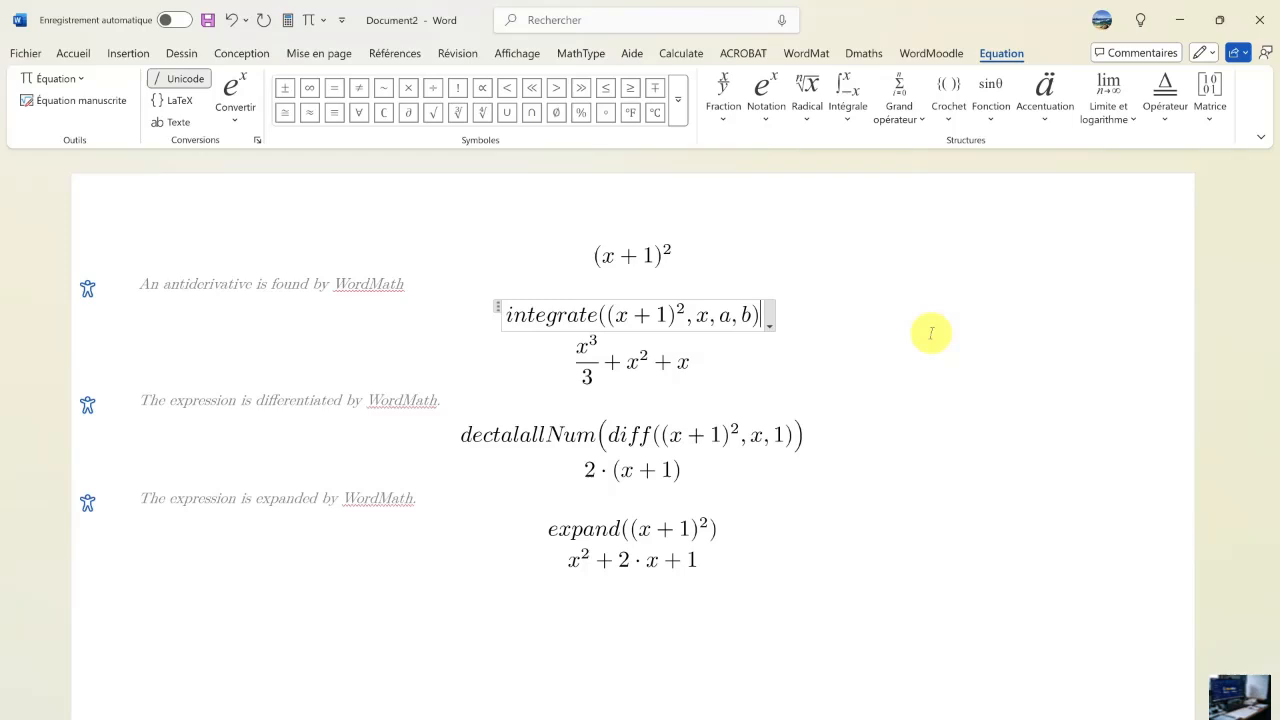
- Consult the WordMat keyboard shortcut list and calculate the definite integral with bounds a and b
{"action": "left_click", "coordinate": [812, 56]}
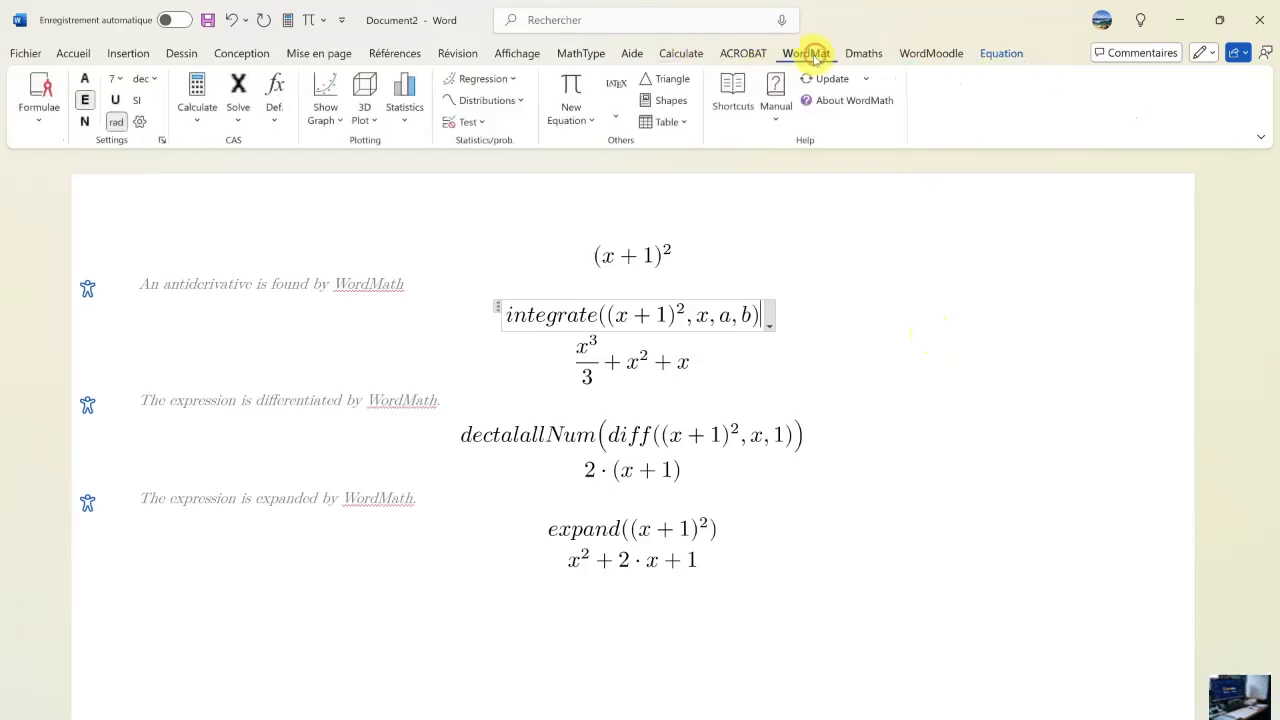
{"action": "left_click", "coordinate": [733, 97]}
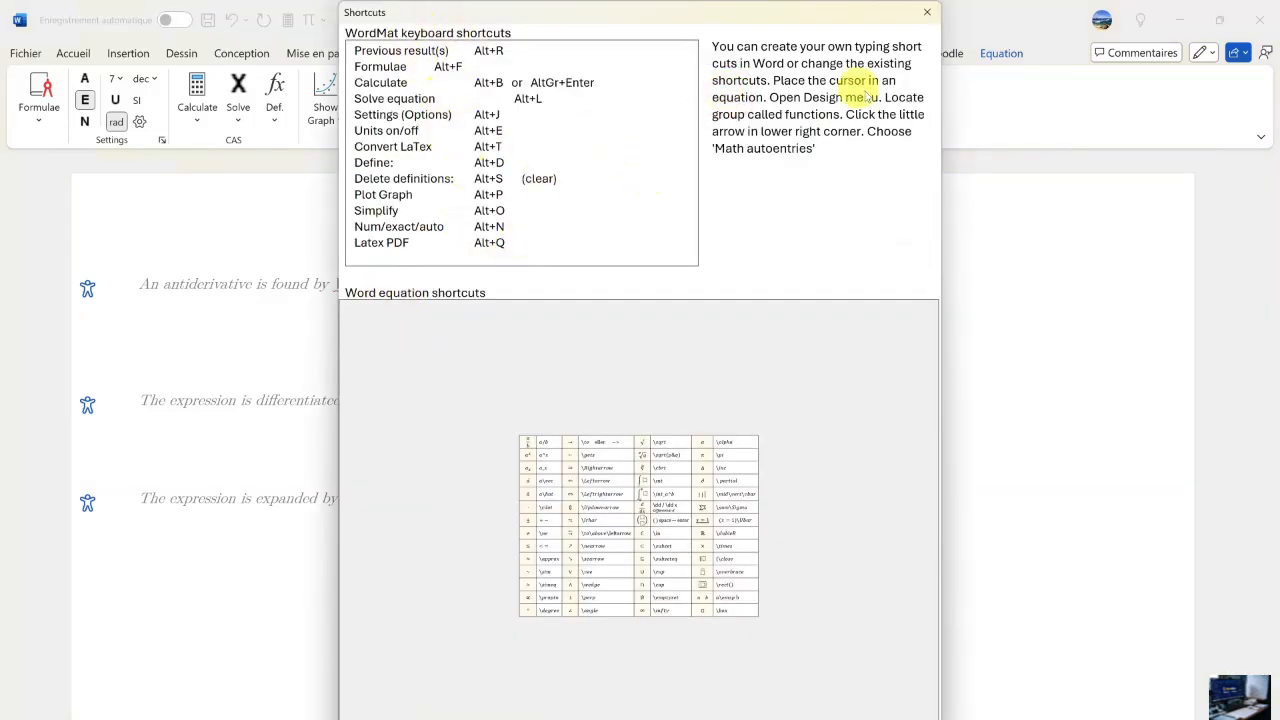
{"action": "left_click", "coordinate": [927, 14]}
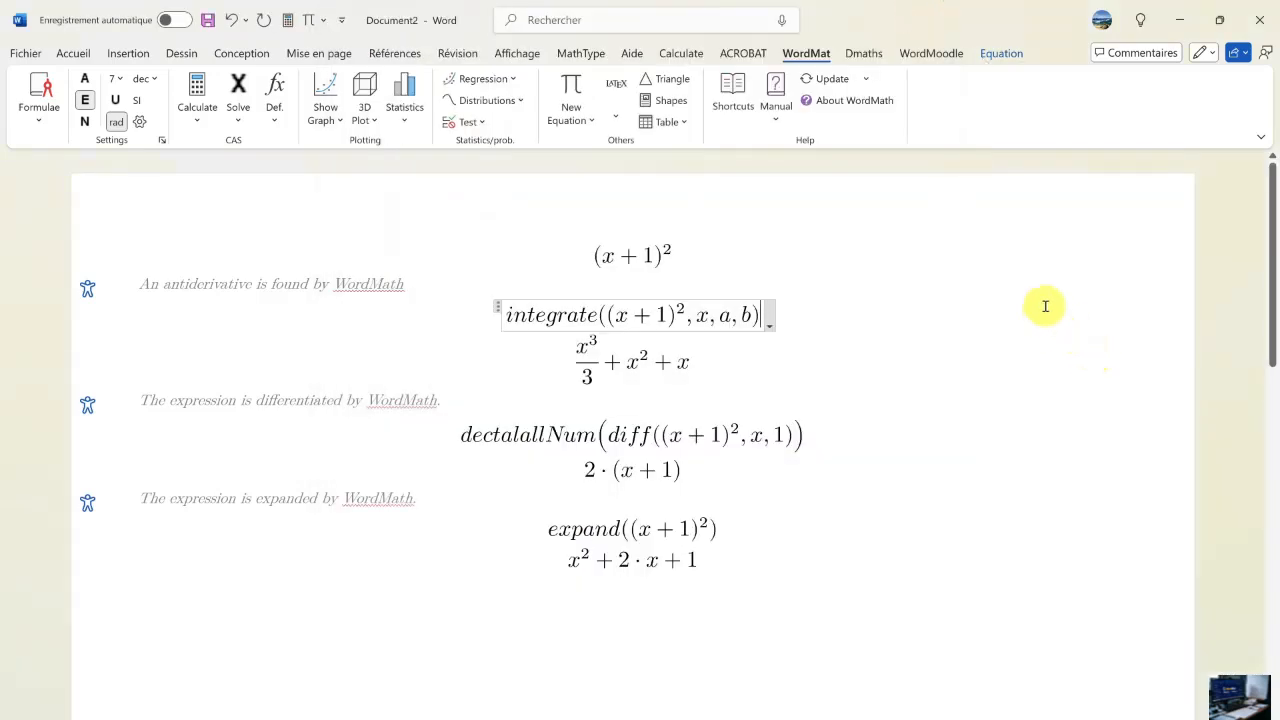
{"action": "key", "text": "alt+b"}
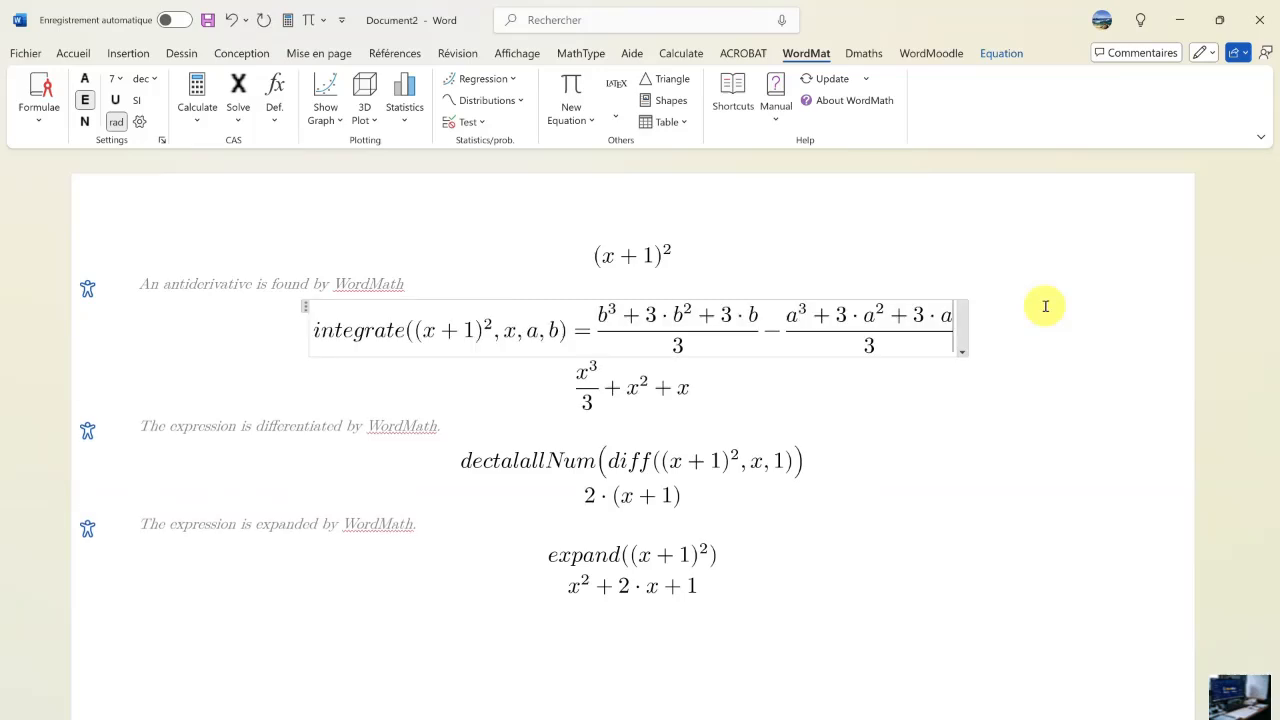
- Insert the equation ((x+1)^2)' on the empty line below the expansion result and calculate it
{"action": "scroll", "coordinate": [650, 420], "scroll_direction": "down", "scroll_amount": 3}
{"action": "left_click", "coordinate": [641, 427]}
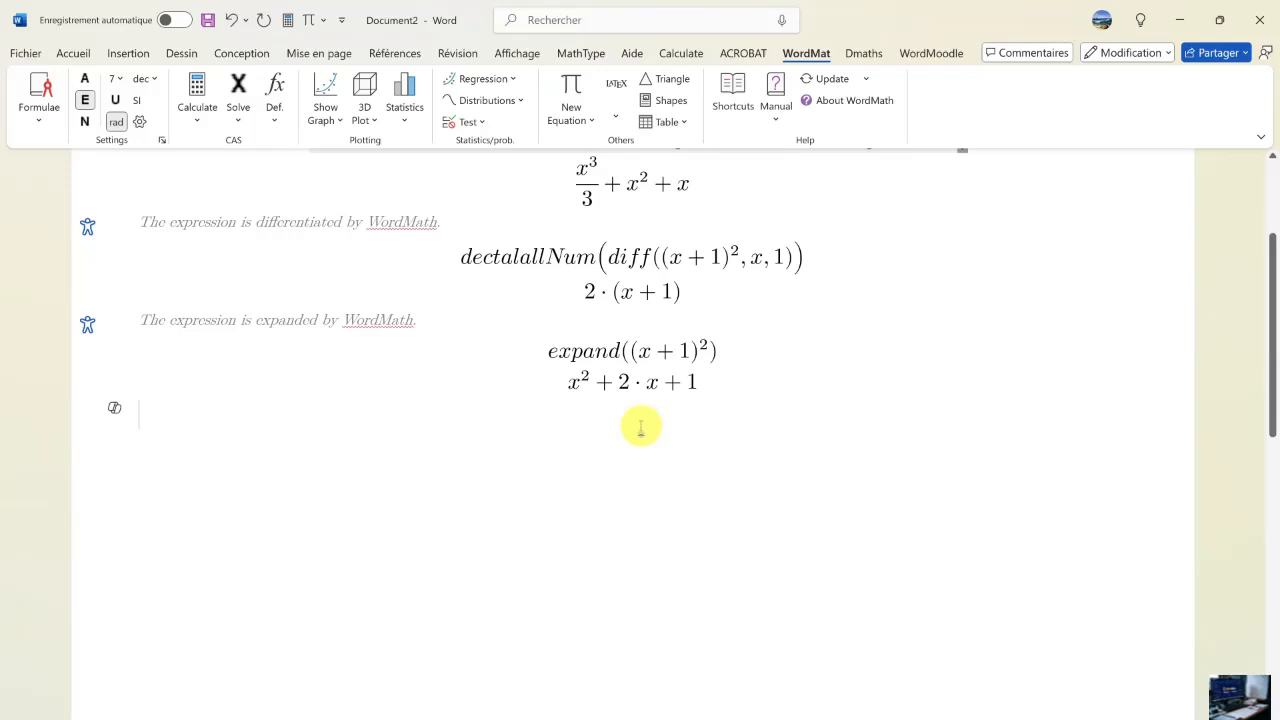
{"action": "scroll", "coordinate": [760, 406], "scroll_direction": "up", "scroll_amount": 1}
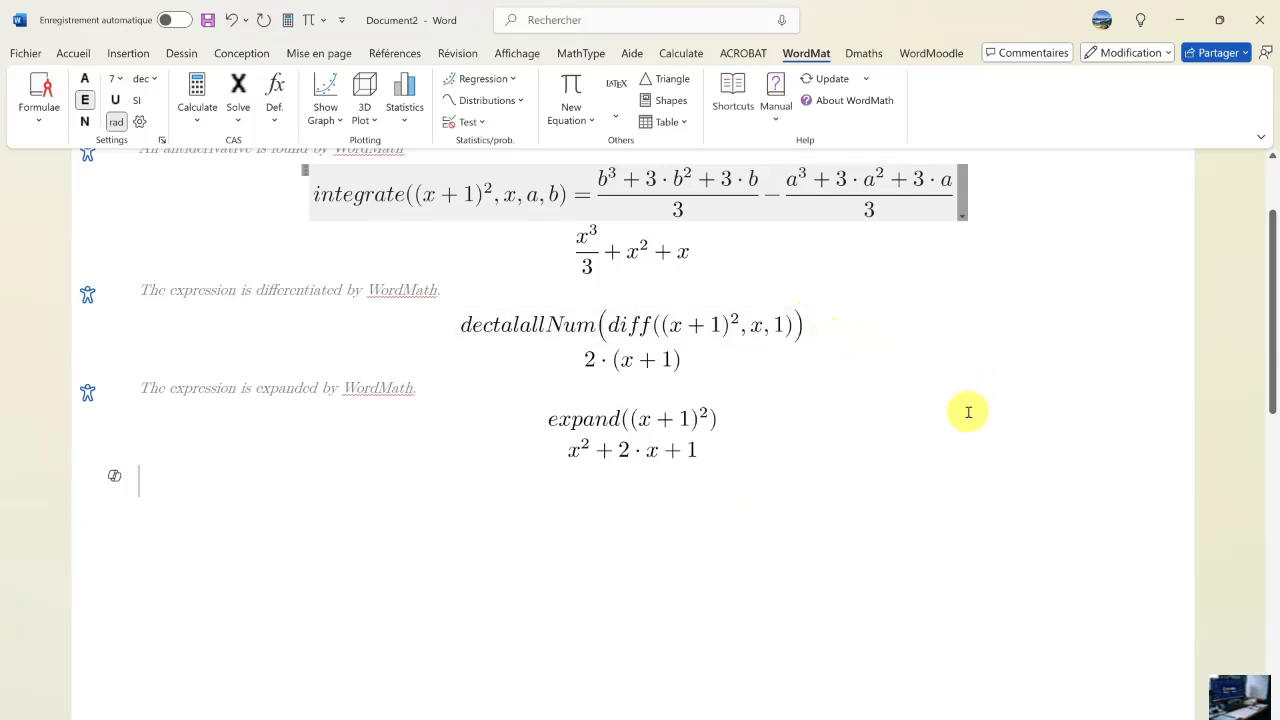
{"action": "left_click", "coordinate": [729, 488]}
{"action": "key", "text": "alt+shift+equal"}
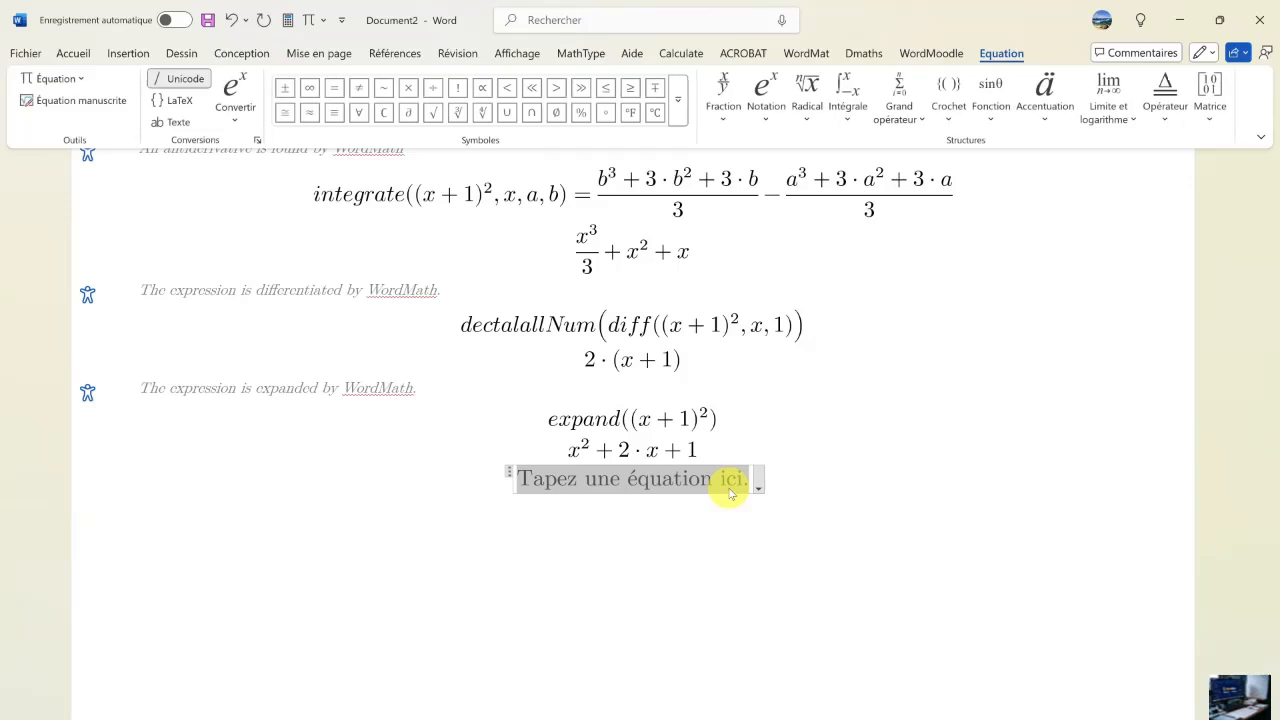
{"action": "type", "text": "(("}
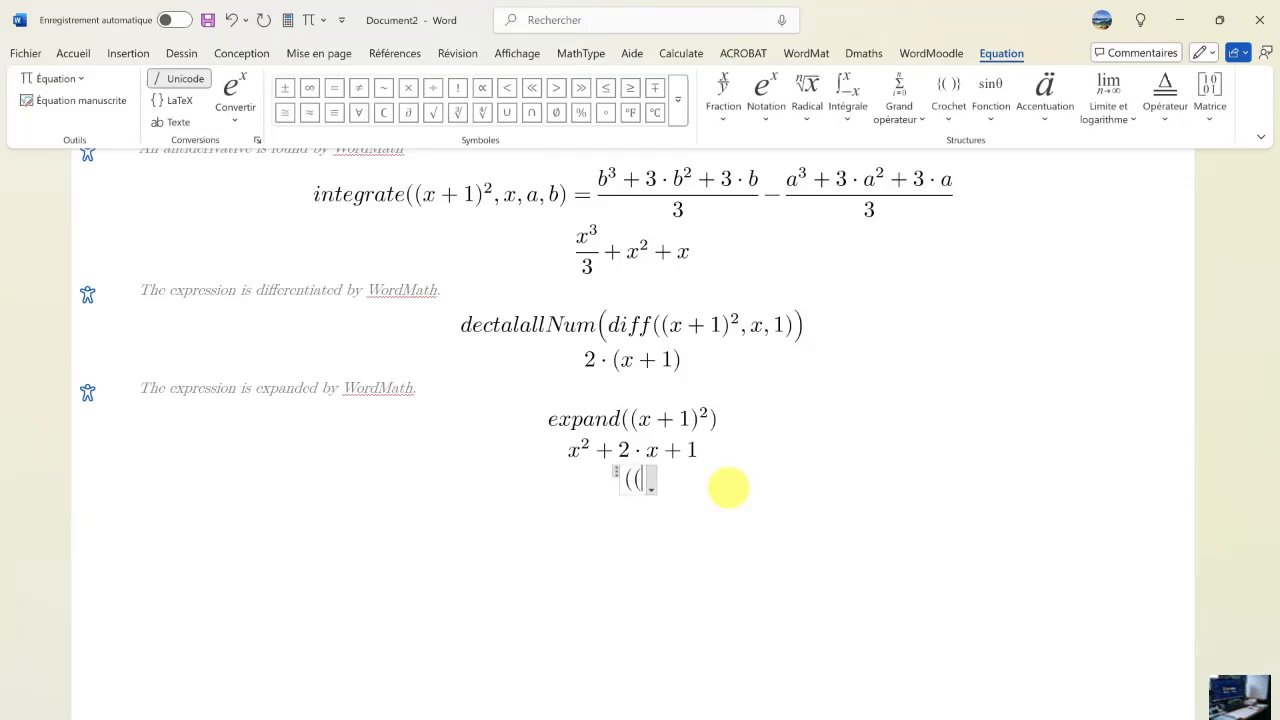
{"action": "type", "text": "x+1)^"}
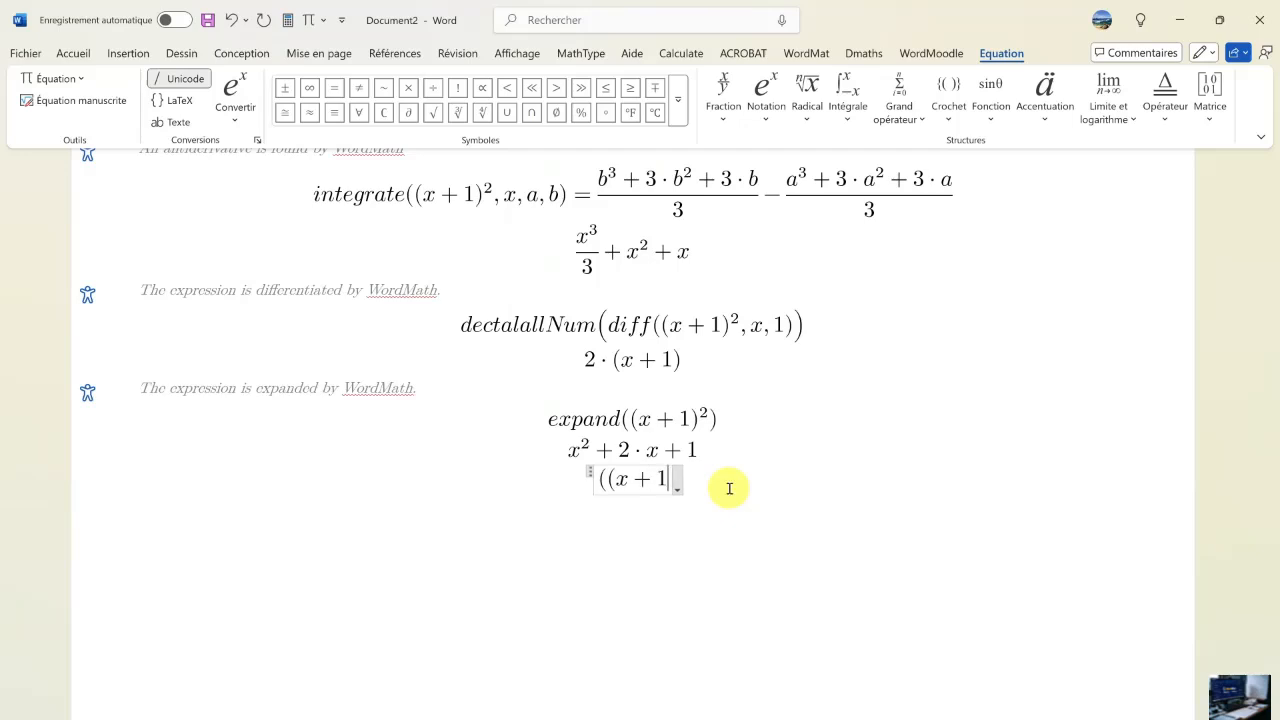
{"action": "type", "text": "2 )"}
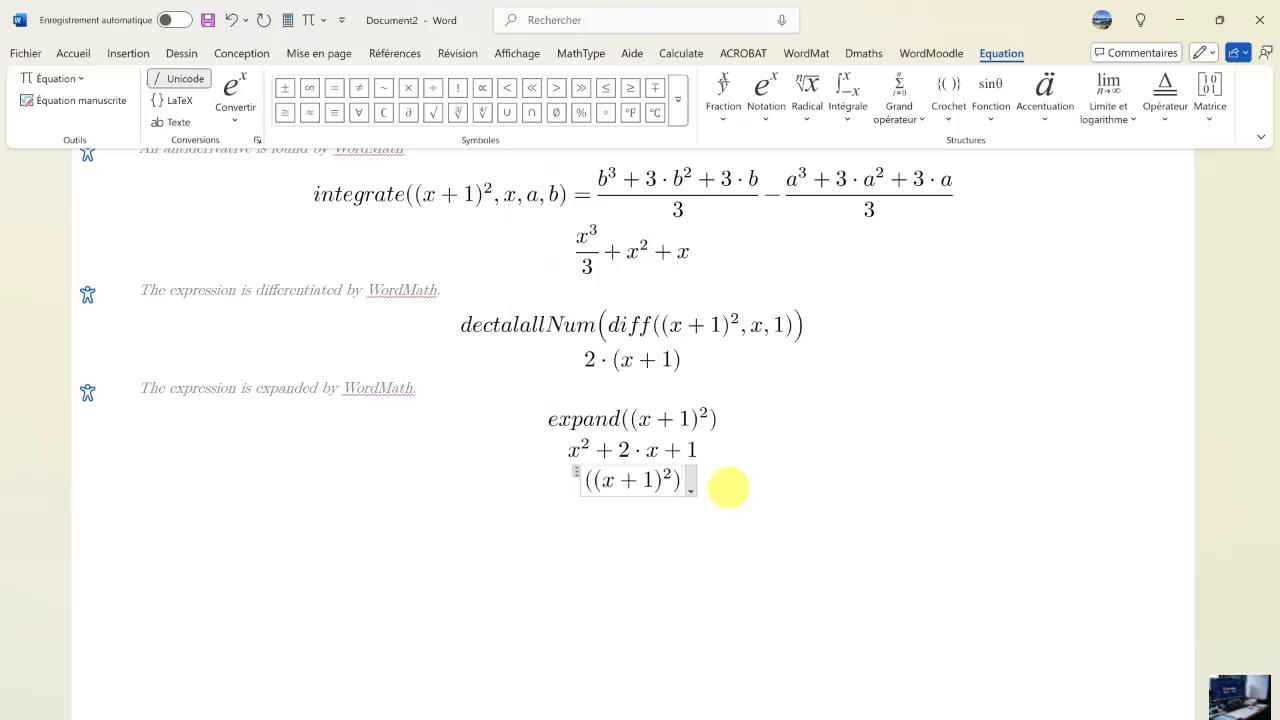
{"action": "type", "text": "'"}
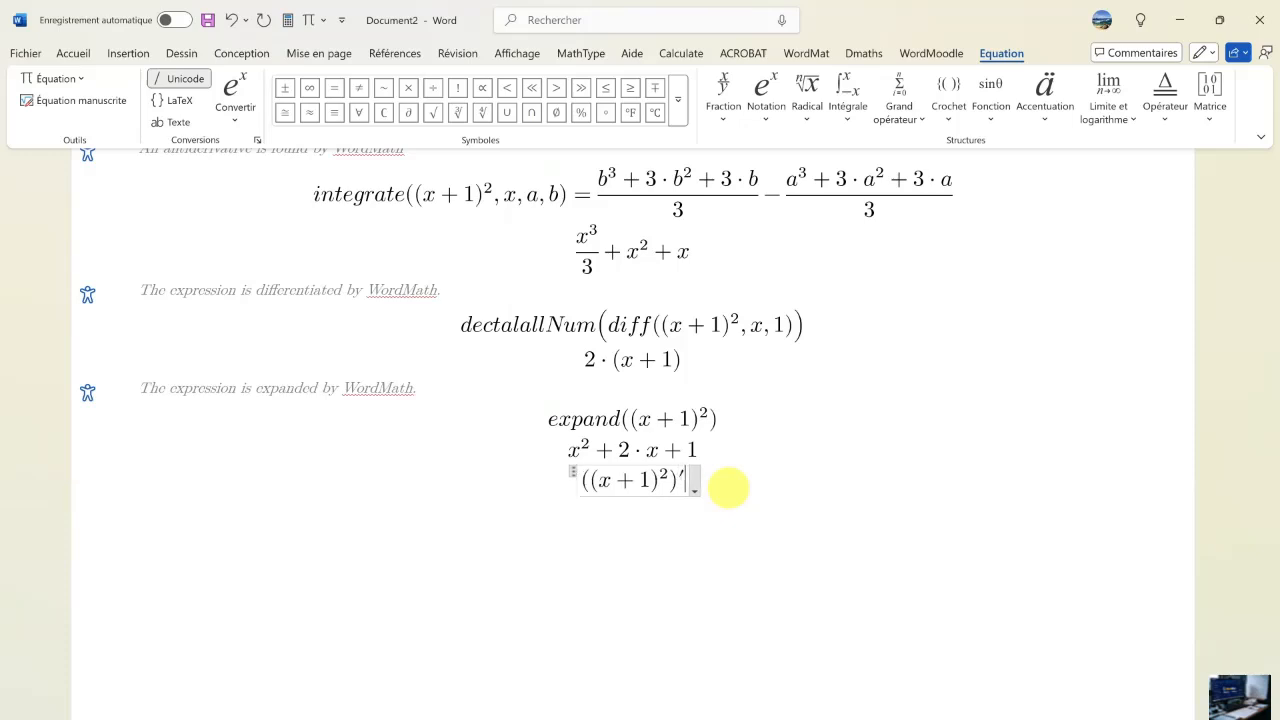
{"action": "key", "text": "alt+b"}
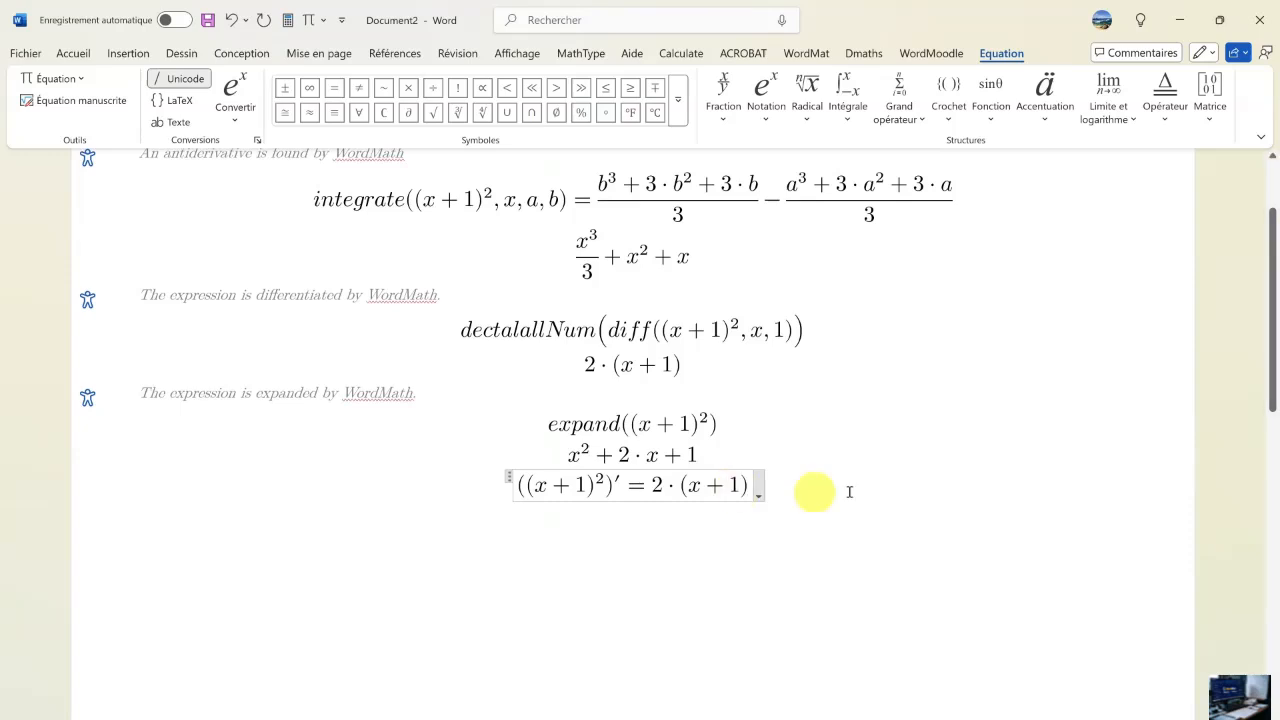
- Insert the equation (x^3-2x^2+4x-1)'' on a new line below the first-derivative result and calculate the second derivative
{"action": "key", "text": "Return"}
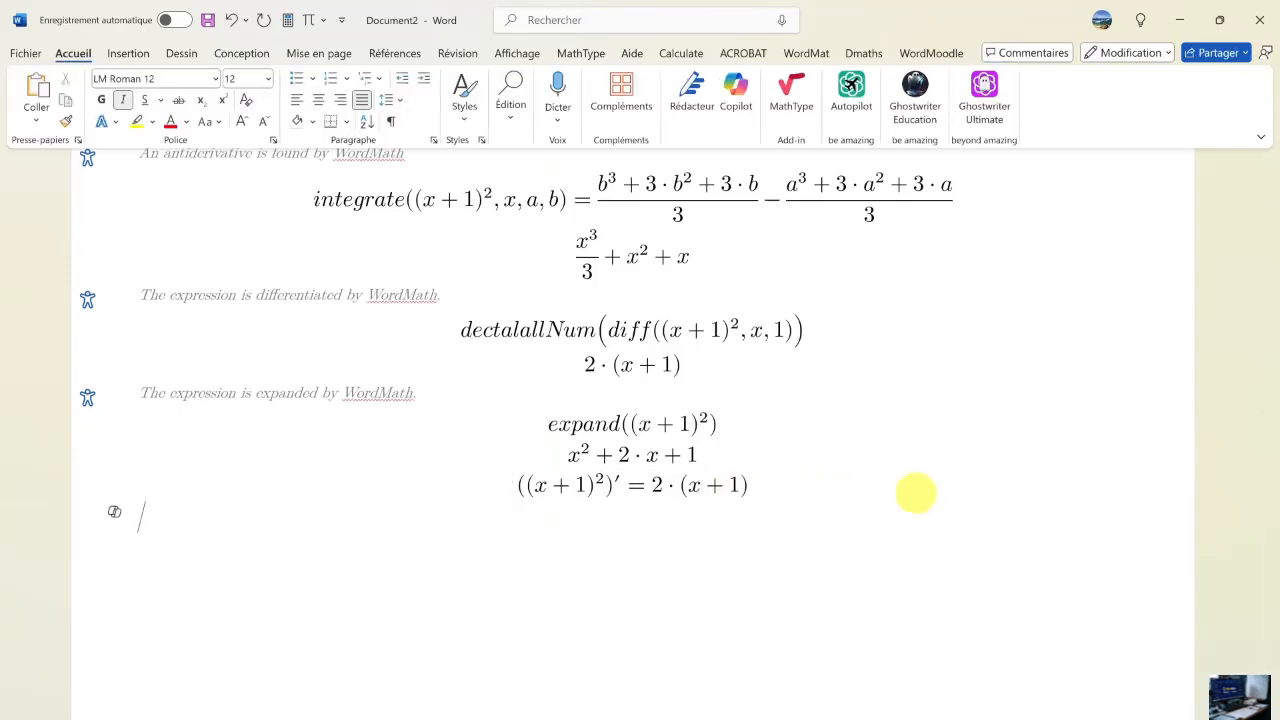
{"action": "key", "text": "alt+equal"}
{"action": "type", "text": "(x"}
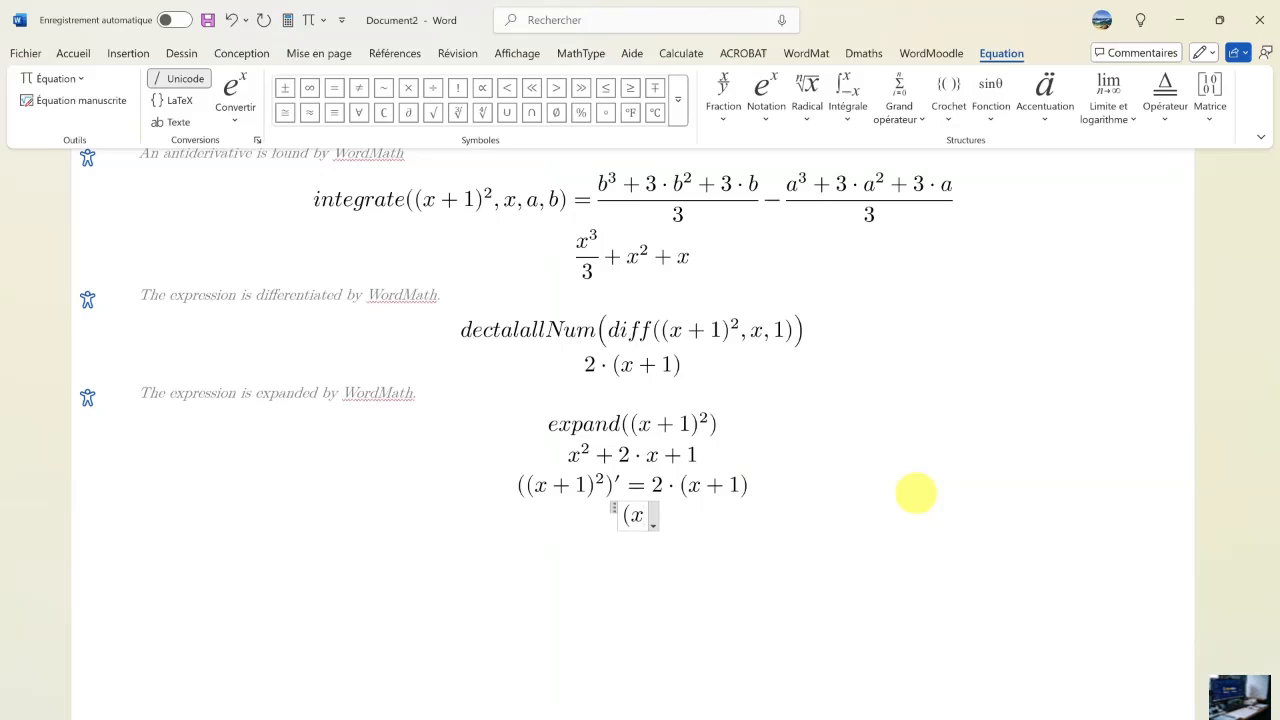
{"action": "type", "text": "^"}
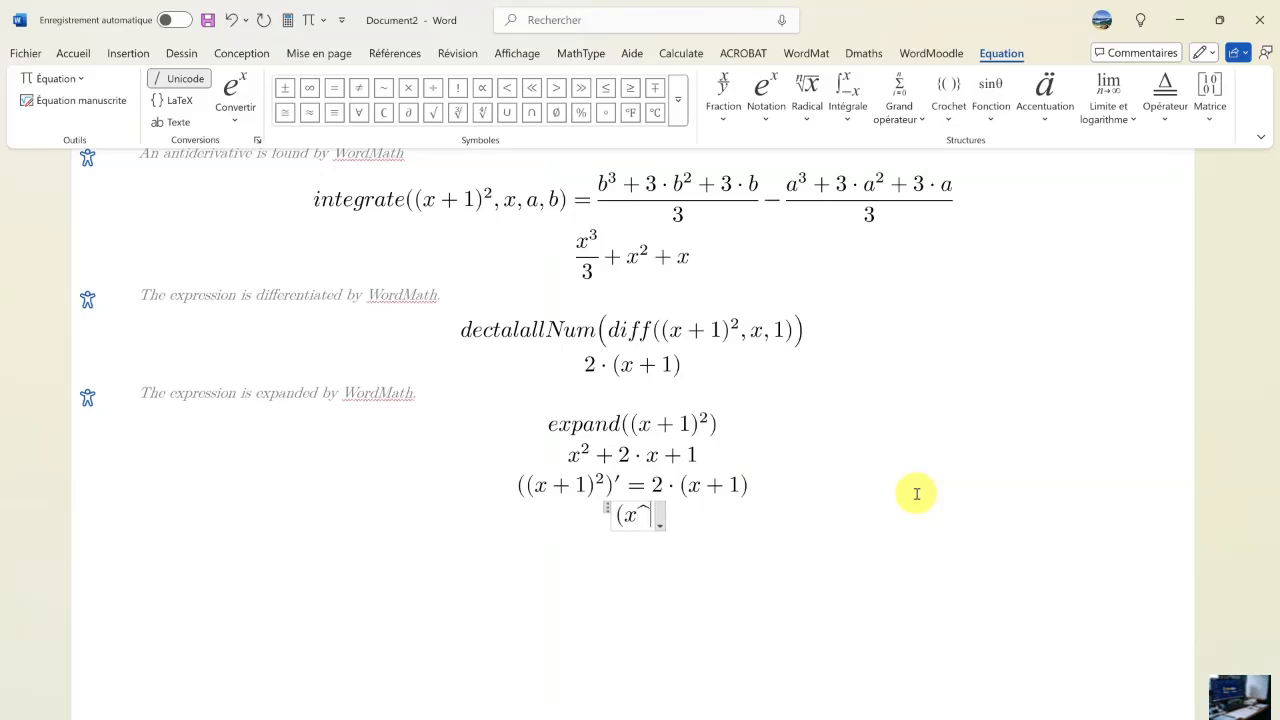
{"action": "type", "text": "3-"}
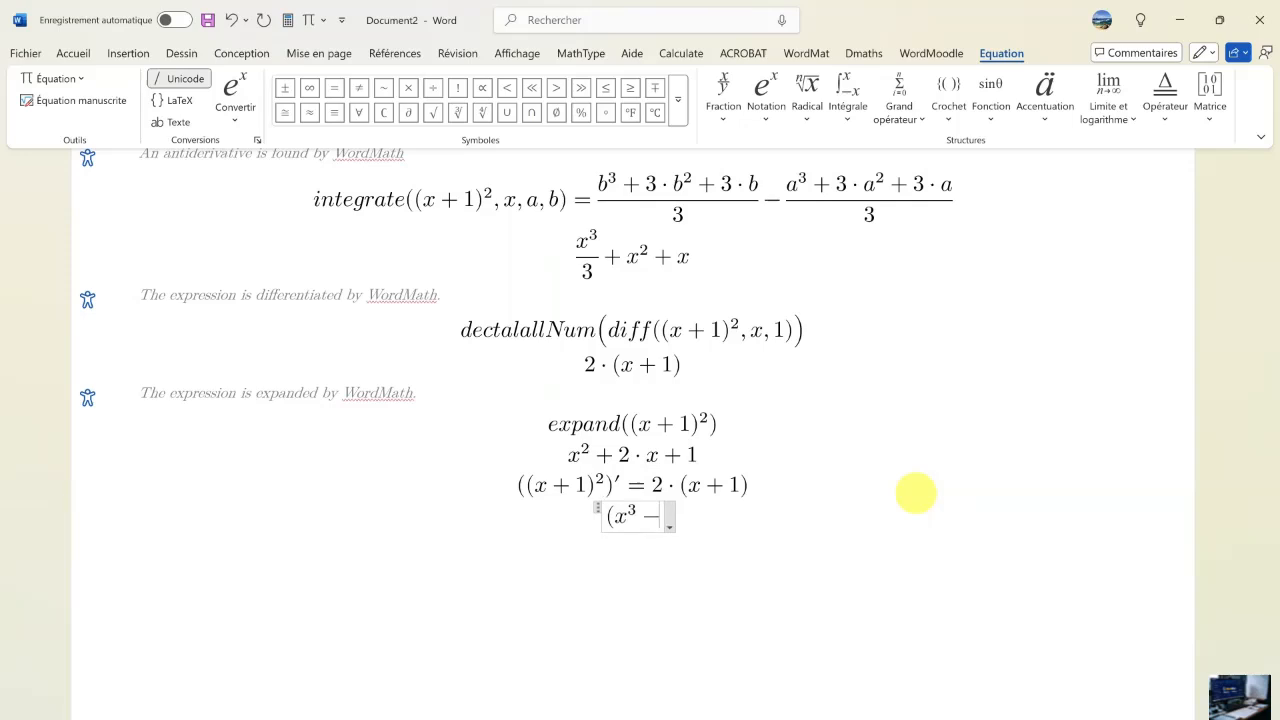
{"action": "type", "text": "2x"}
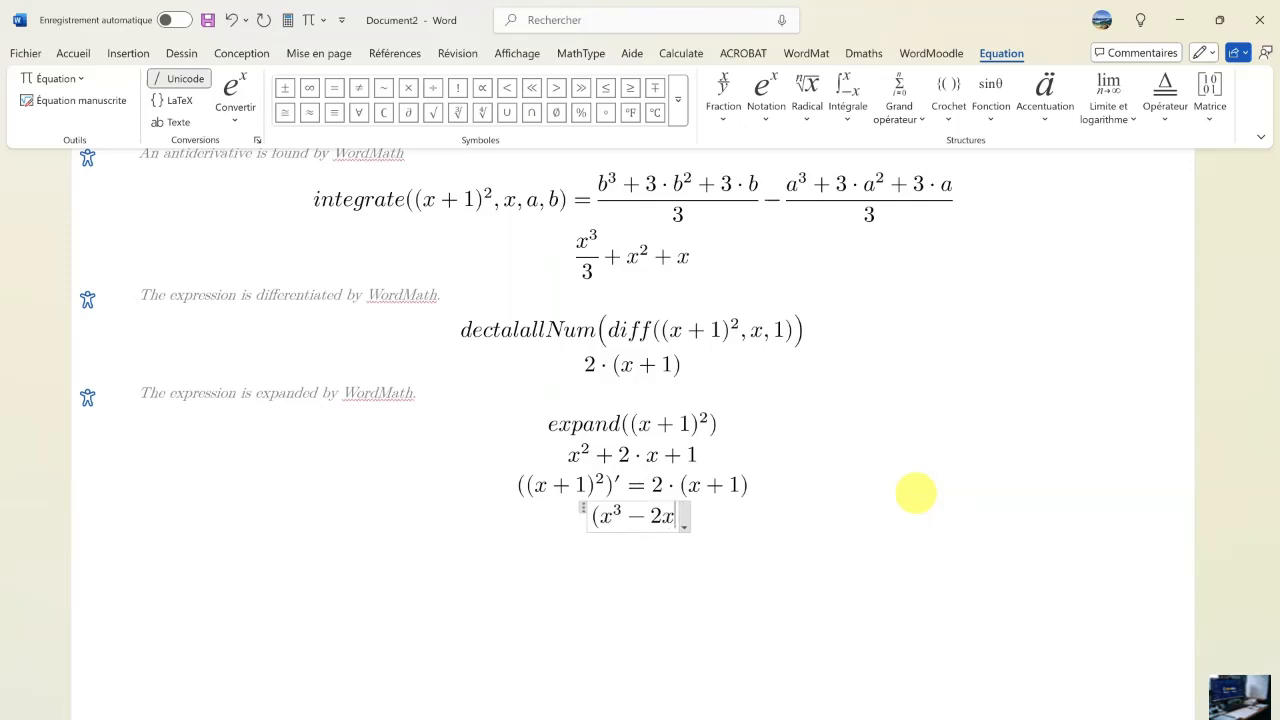
{"action": "type", "text": "^2"}
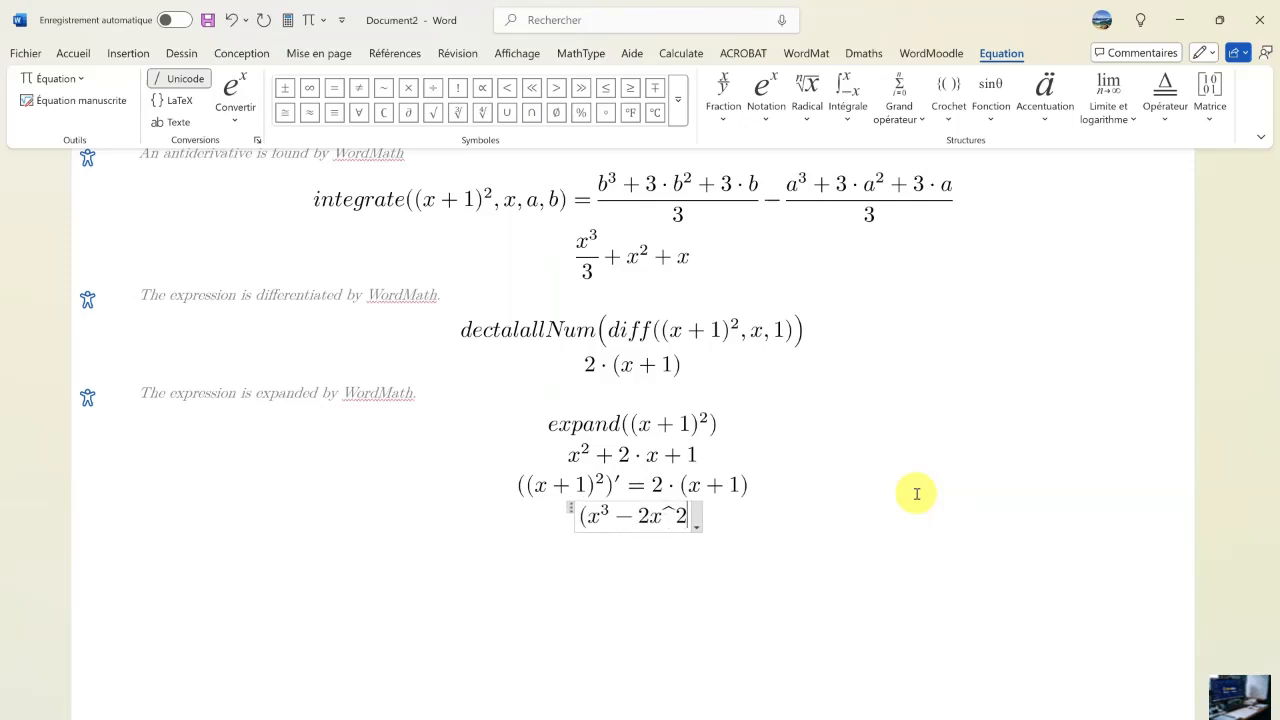
{"action": "type", "text": "+4x-"}
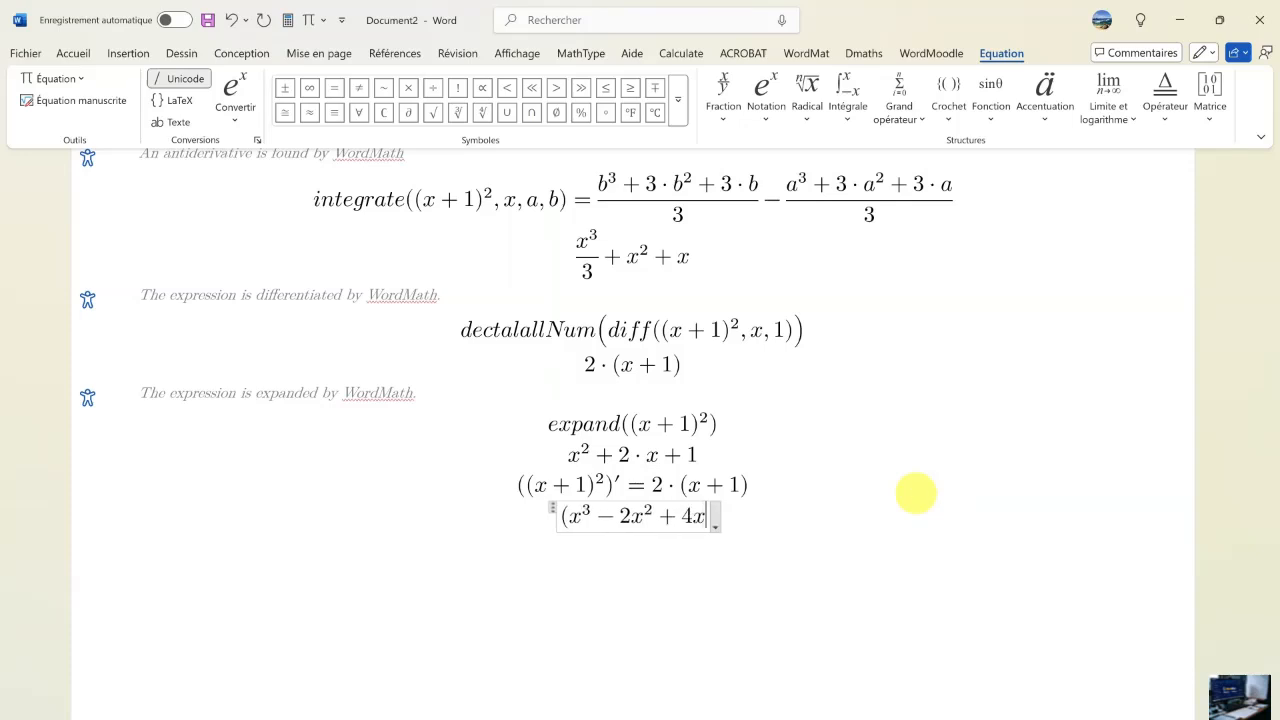
{"action": "type", "text": "1)"}
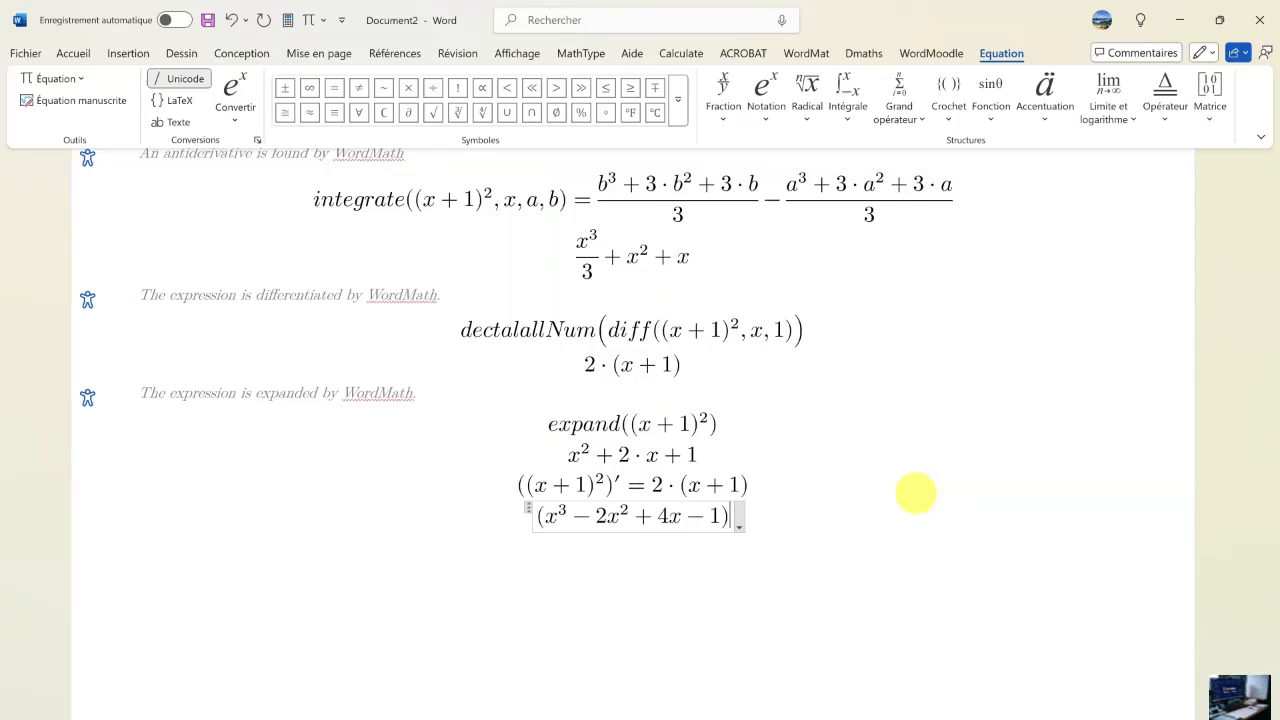
{"action": "type", "text": "''"}
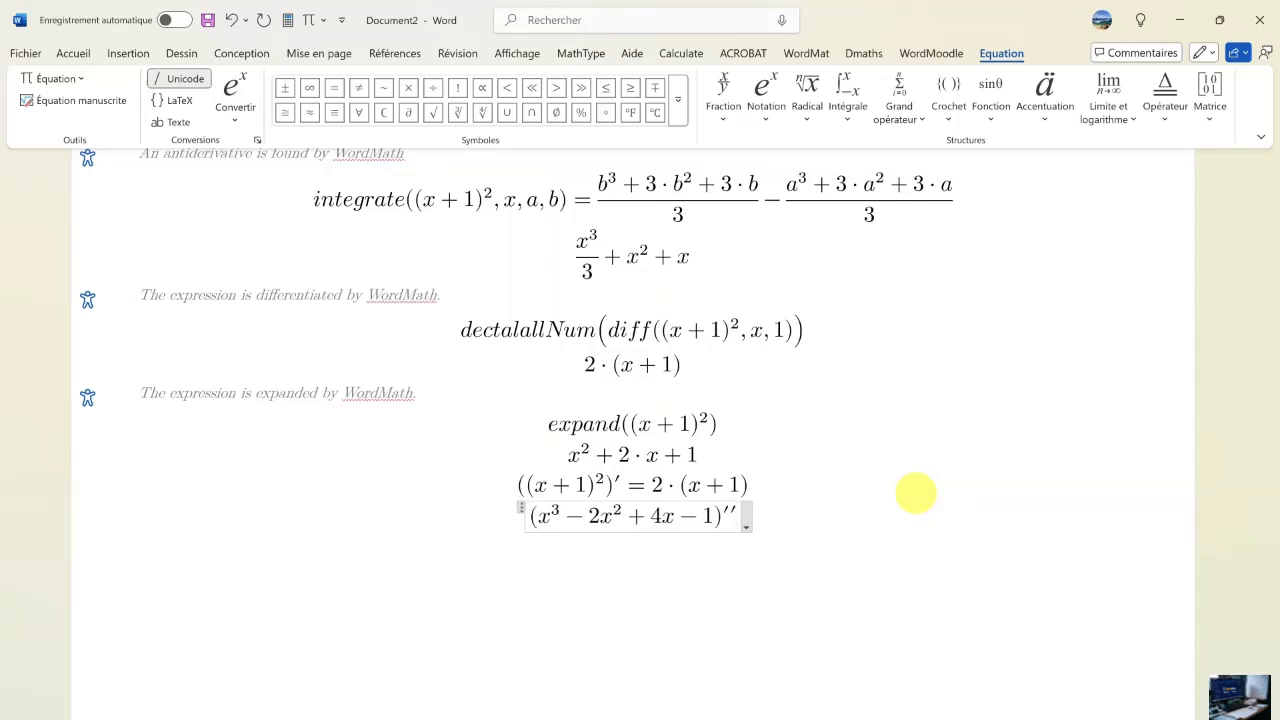
{"action": "key", "text": "alt+b"}
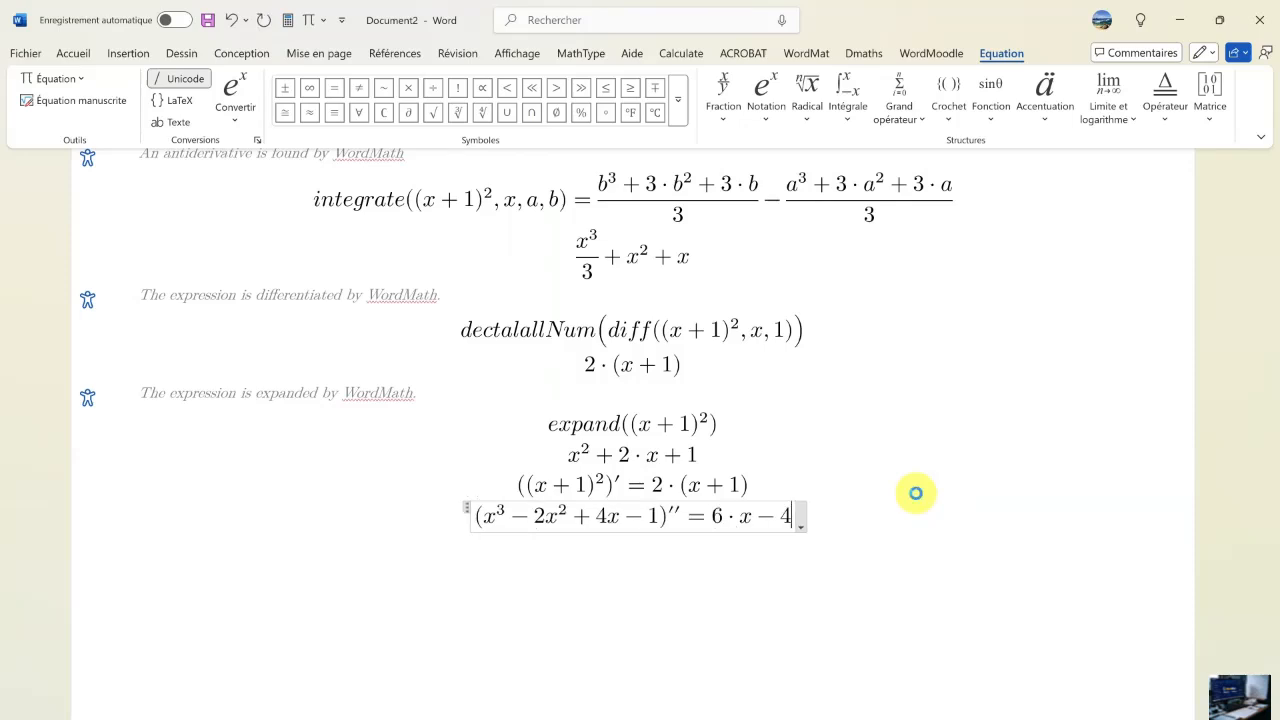
- Insert the equation (ln(x))''' on a new line below the second-derivative result and calculate the third derivative
{"action": "key", "text": "Return"}
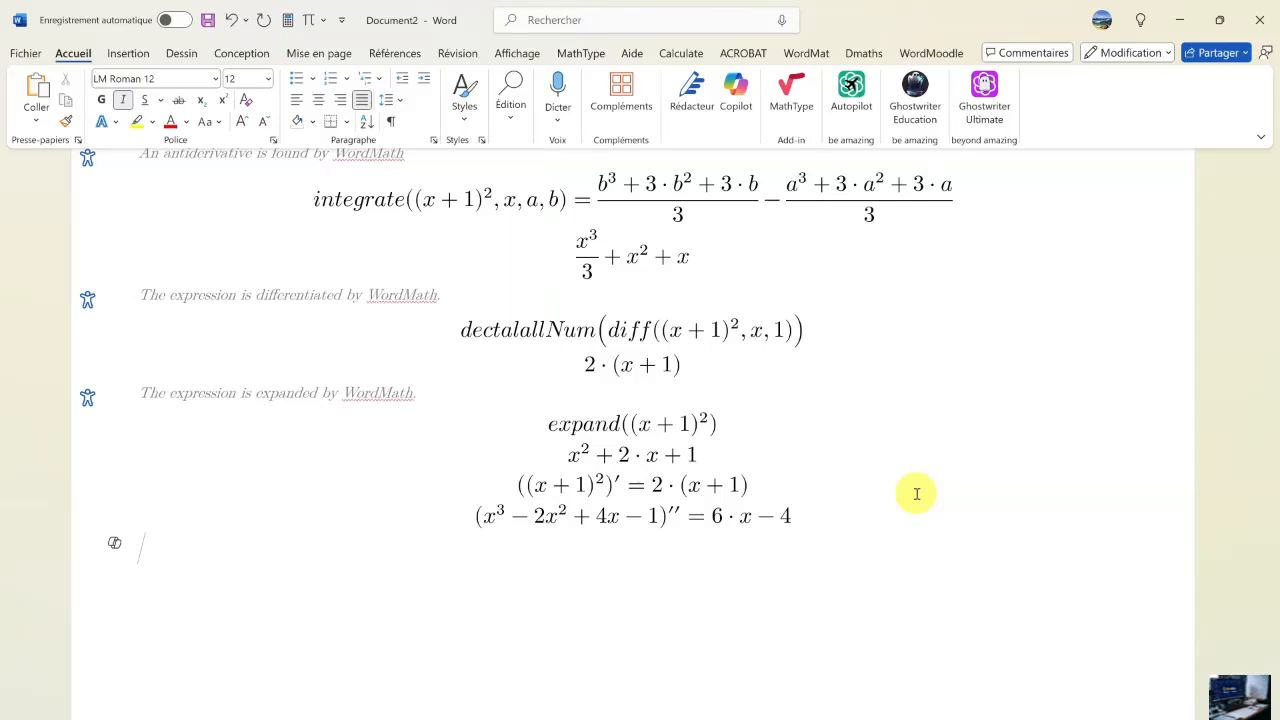
{"action": "key", "text": "alt+equal"}
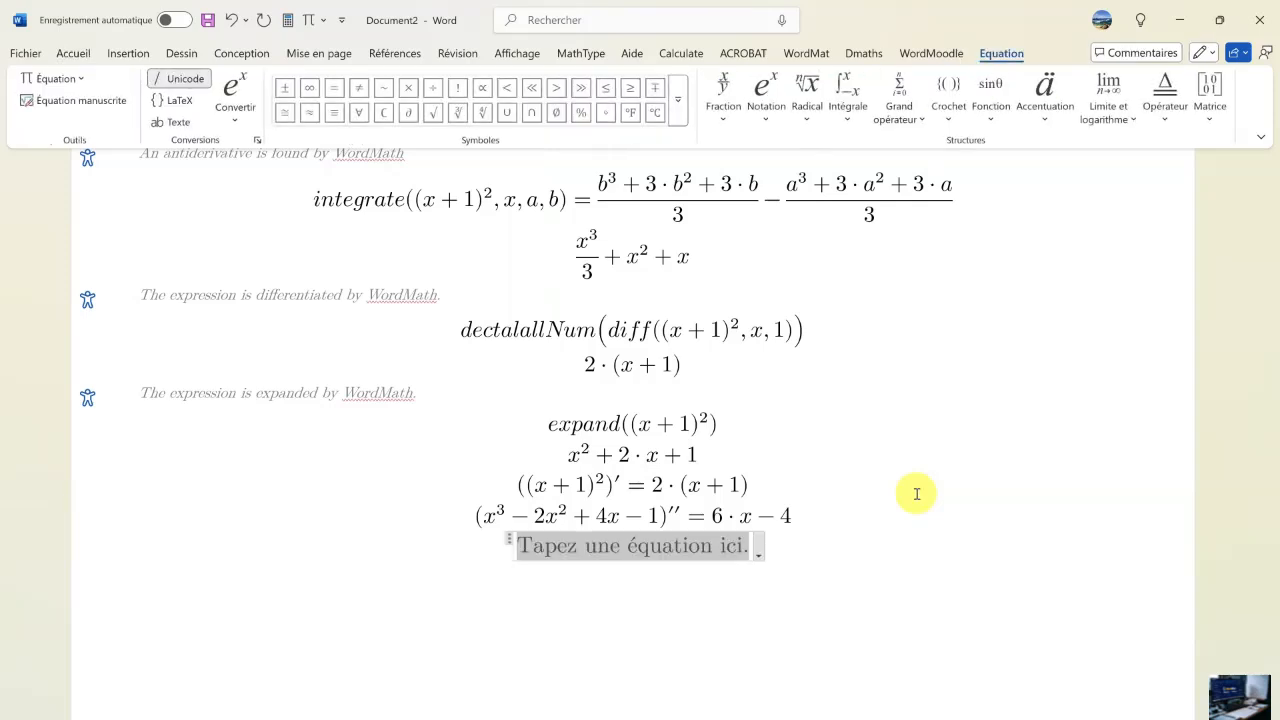
{"action": "type", "text": "l"}
{"action": "key", "text": "BackSpace"}
{"action": "type", "text": "("}
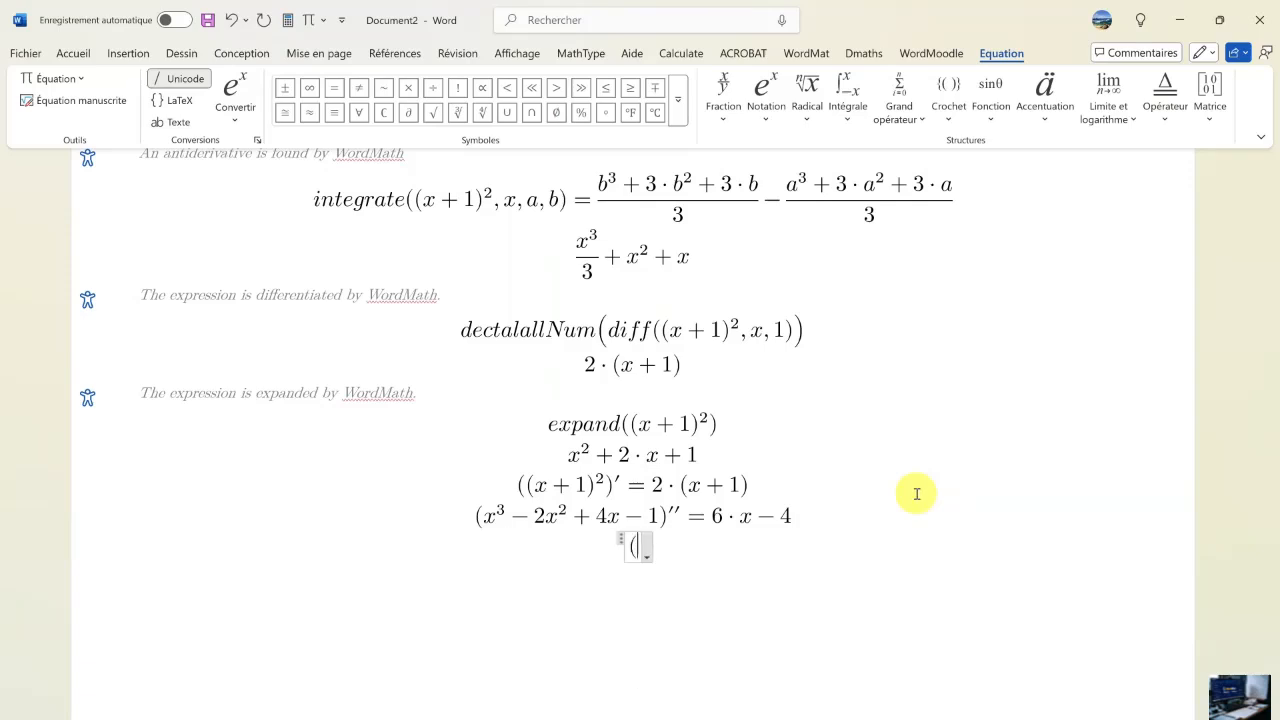
{"action": "type", "text": "ln (x"}
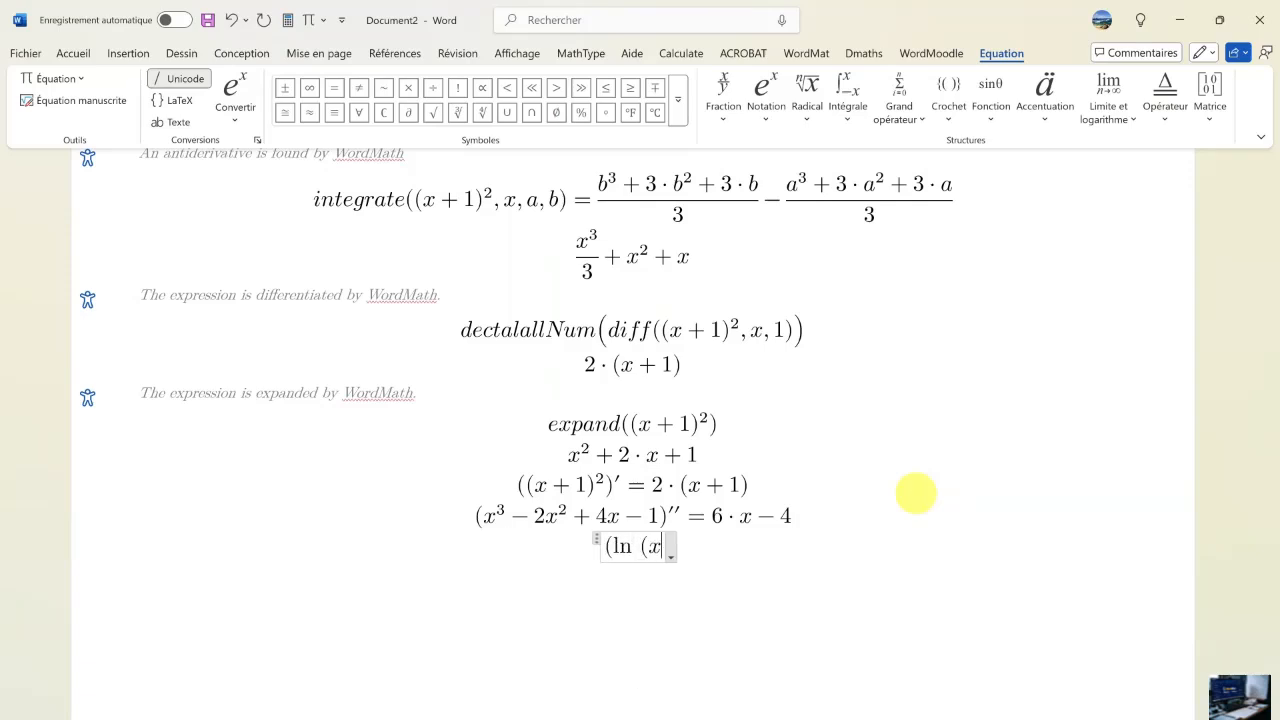
{"action": "type", "text": "))"}
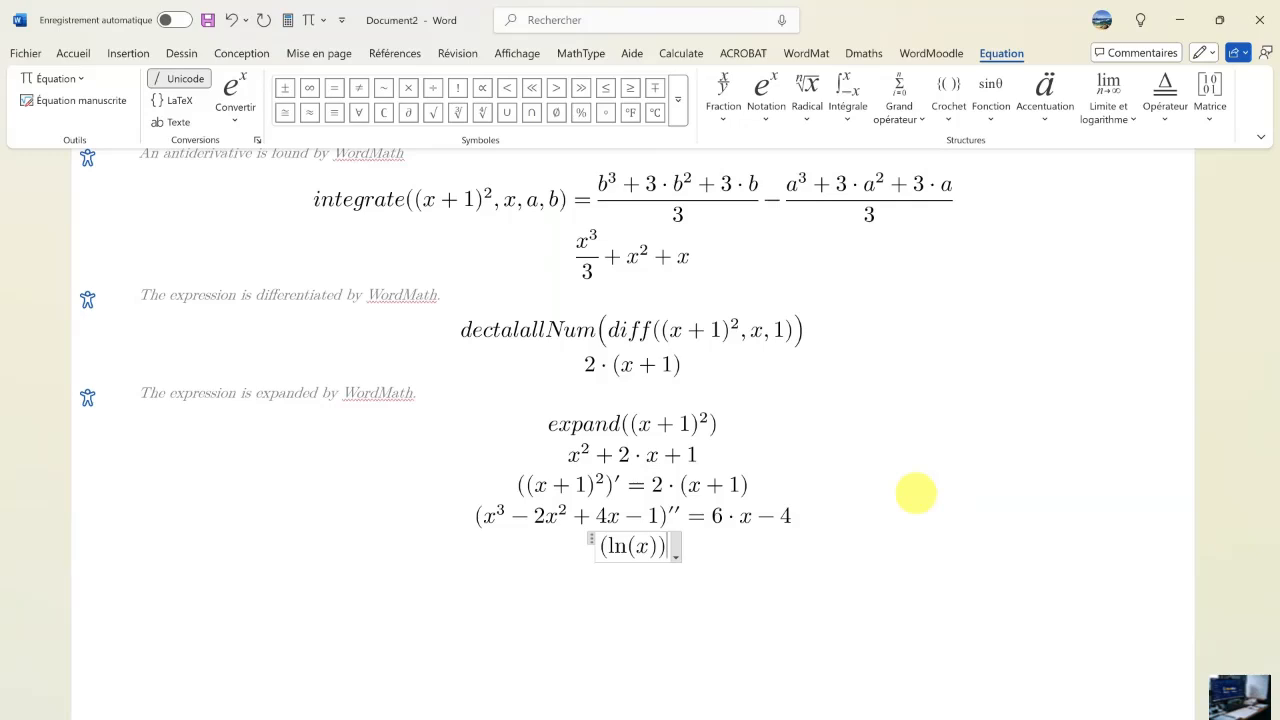
{"action": "type", "text": "'''"}
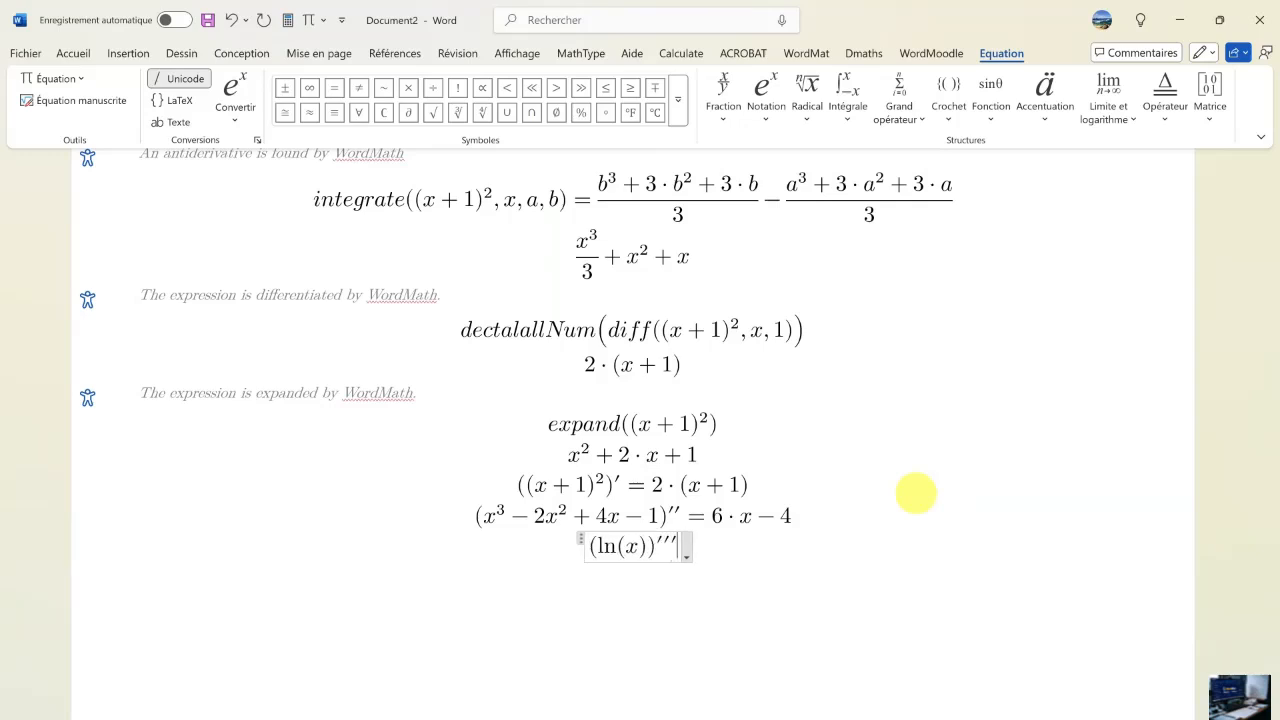
{"action": "key", "text": "alt+b"}
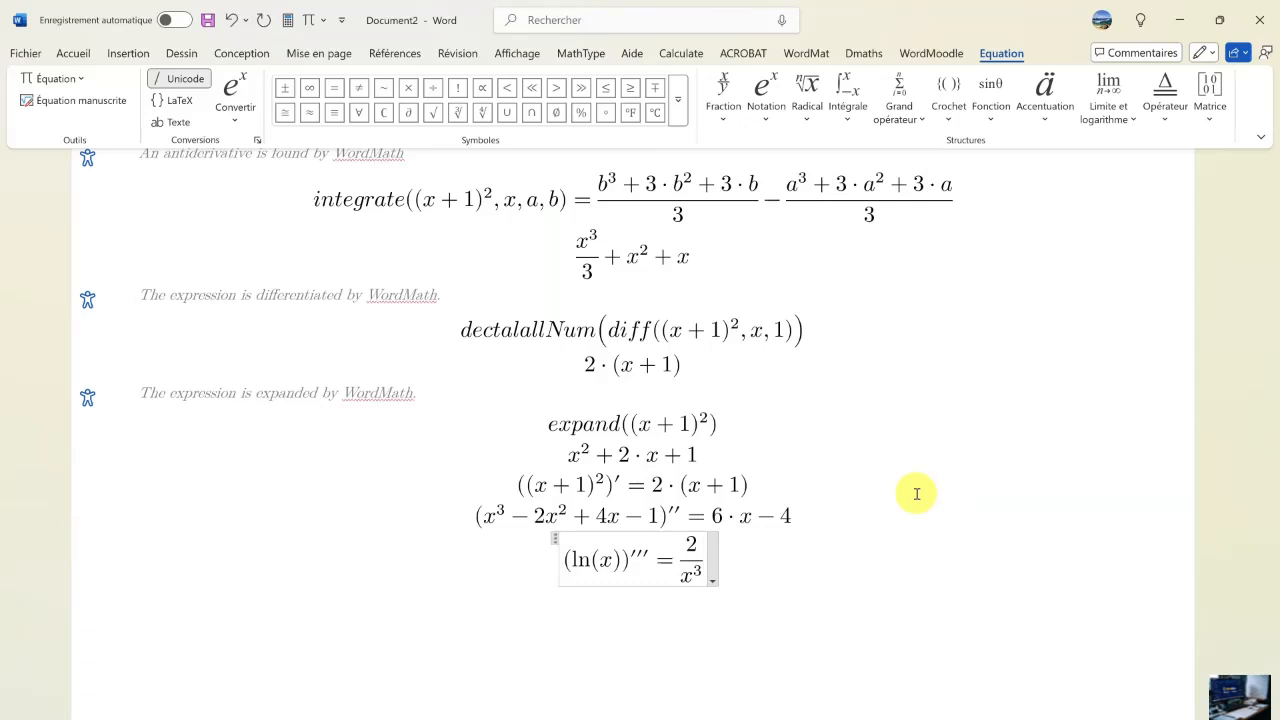
- Insert an equation on the line below the ln(x) derivative and begin the factor command with factor(x^3
{"action": "key", "text": "Down"}
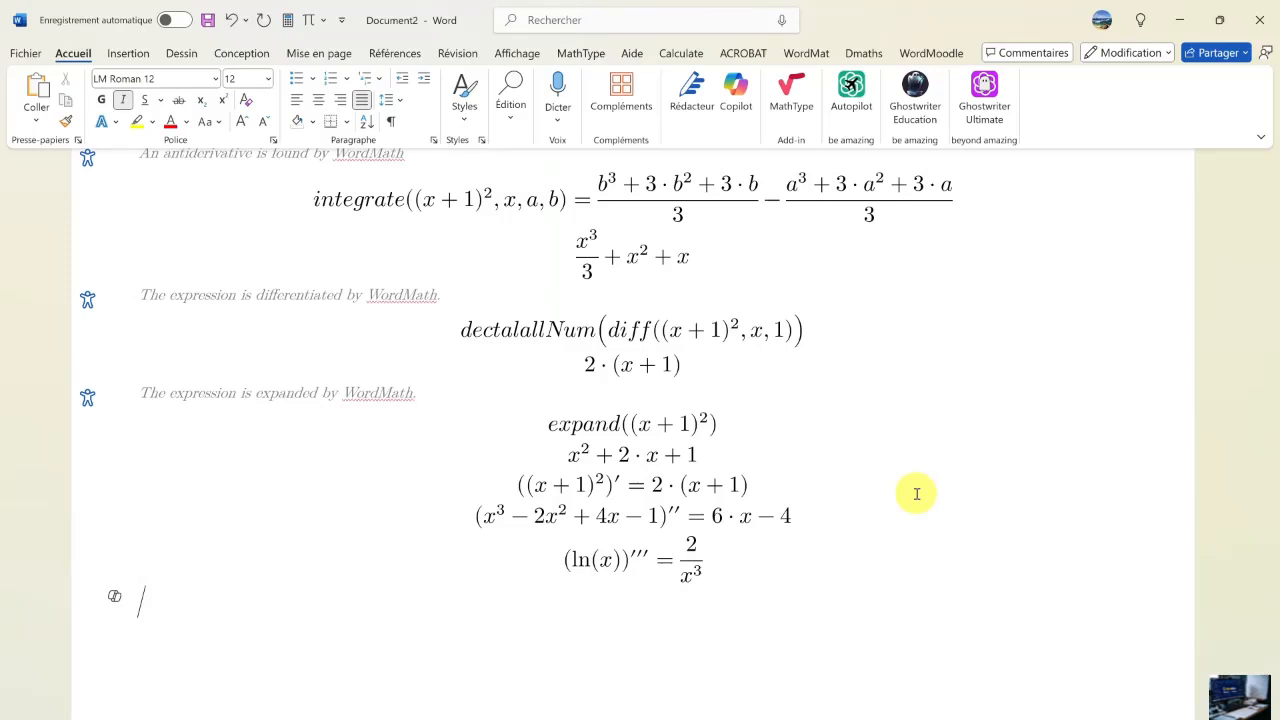
{"action": "key", "text": "alt+equal"}
{"action": "type", "text": "facto"}
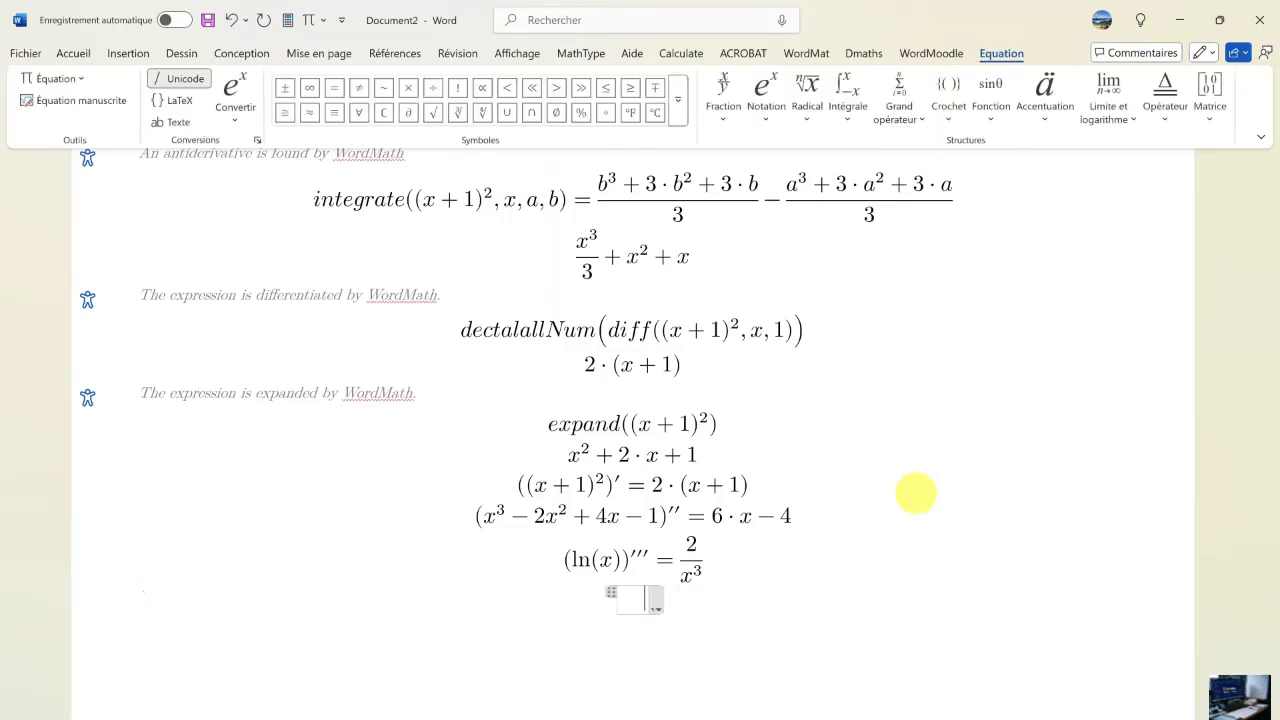
{"action": "type", "text": "r(x^3"}
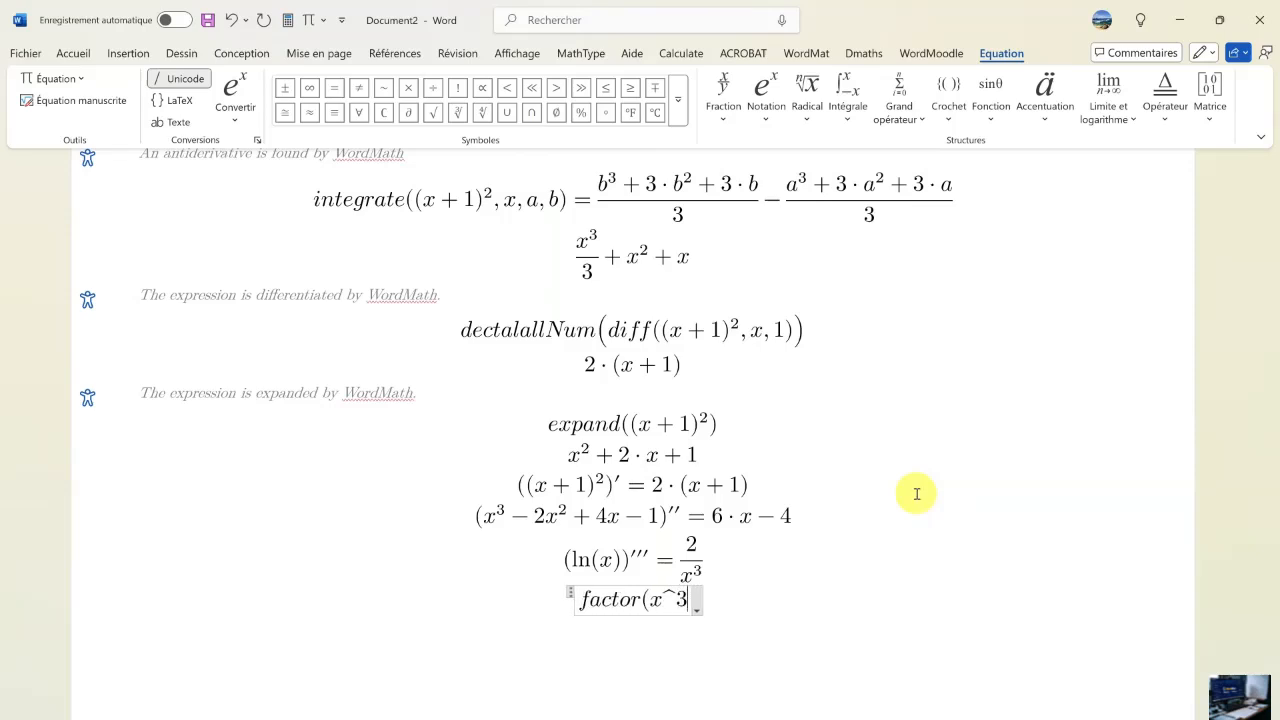